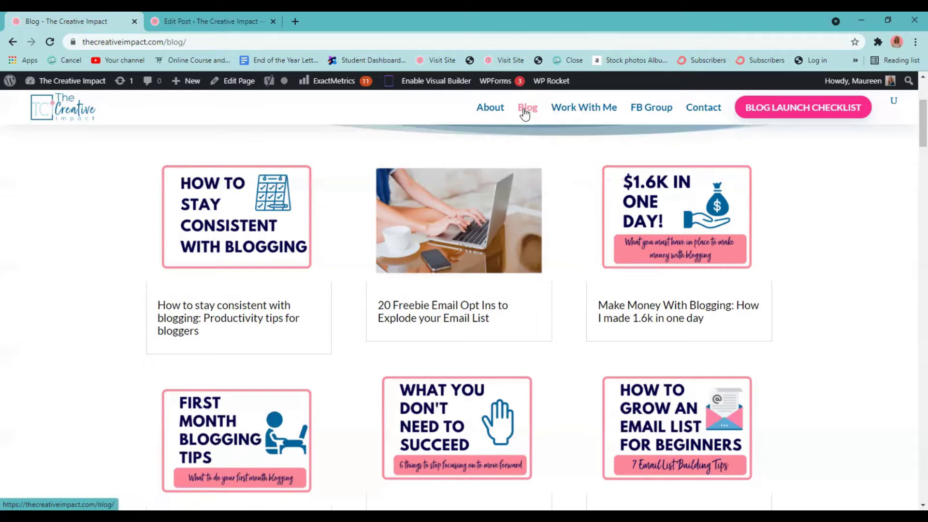
- Scroll through the blog's grid of pink-bordered post thumbnails
scroll(482, 338, "down", 6)
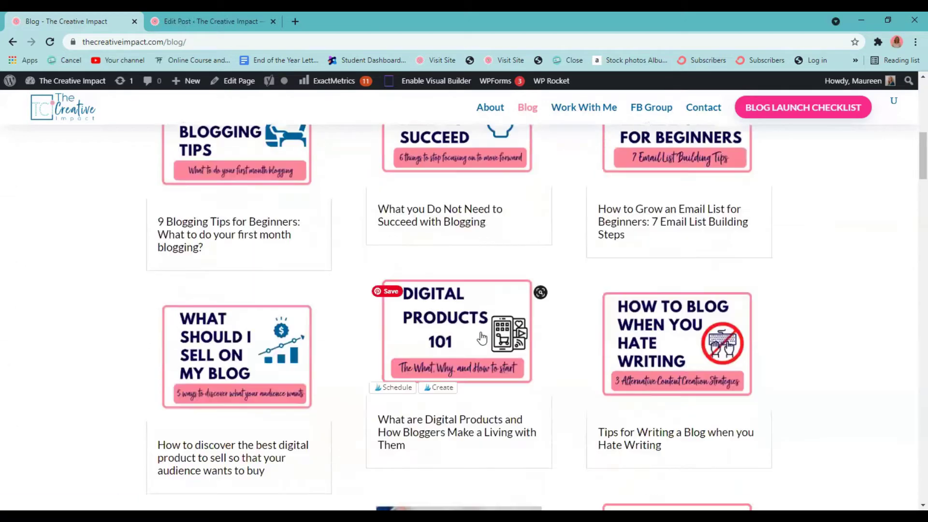
scroll(522, 344, "up", 8)
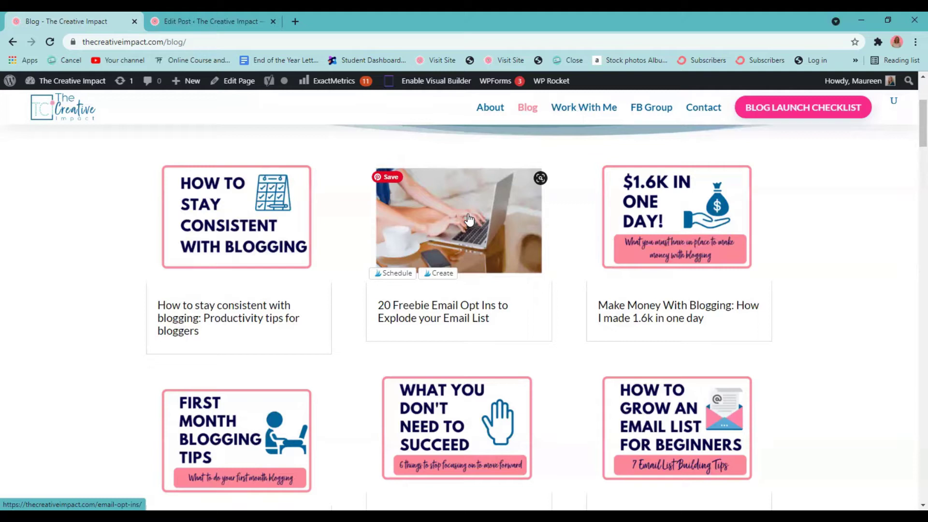
scroll(618, 254, "down", 1)
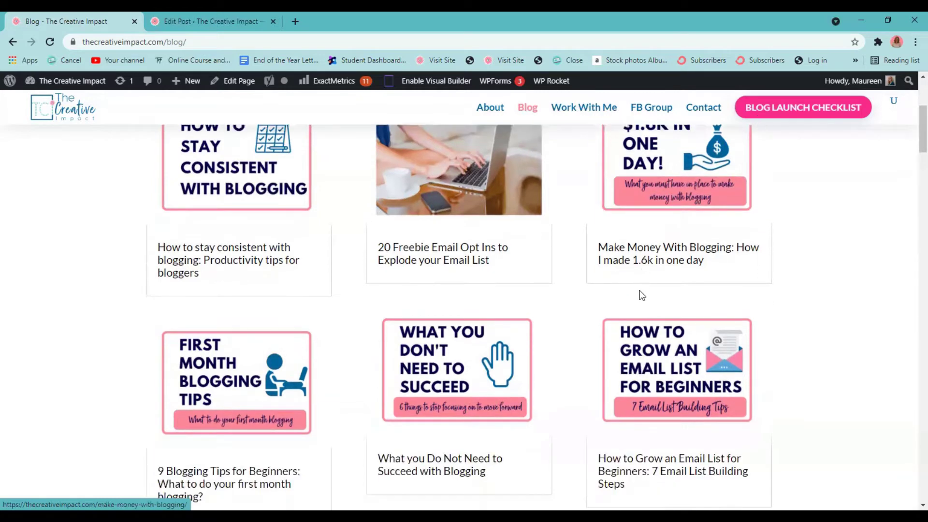
scroll(637, 254, "down", 1)
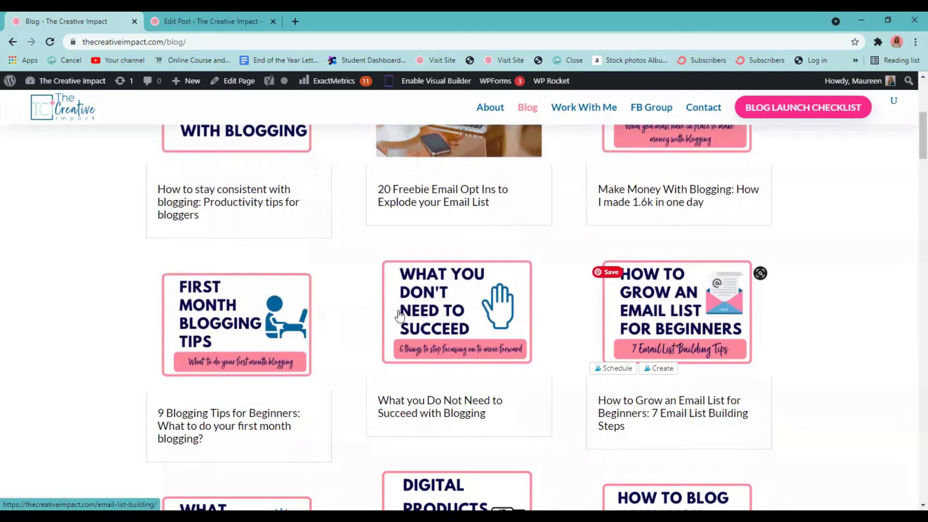
scroll(498, 300, "down", 1)
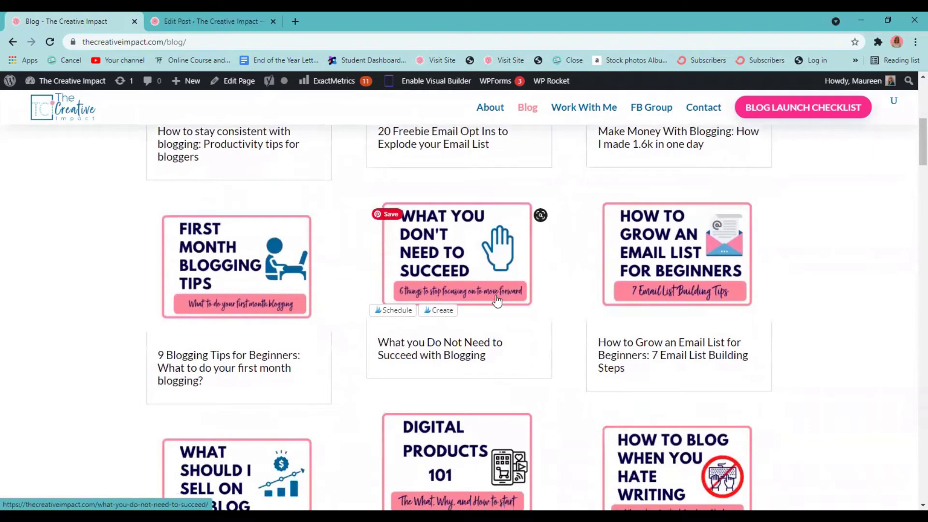
scroll(498, 310, "down", 1)
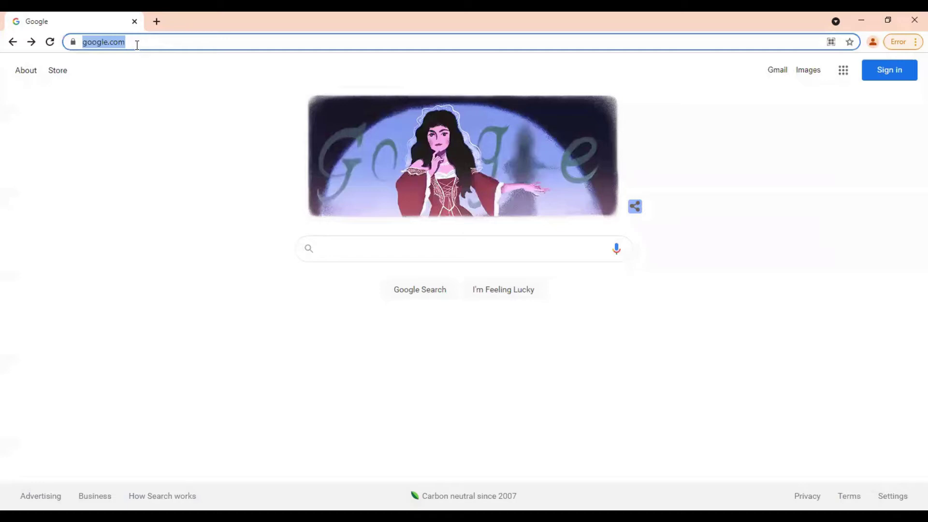
- Go to thecreativeimpact.com/canva to reach the Canva Pro sign-up page
type("thecreativeimpact.com/canva")
key("Return")
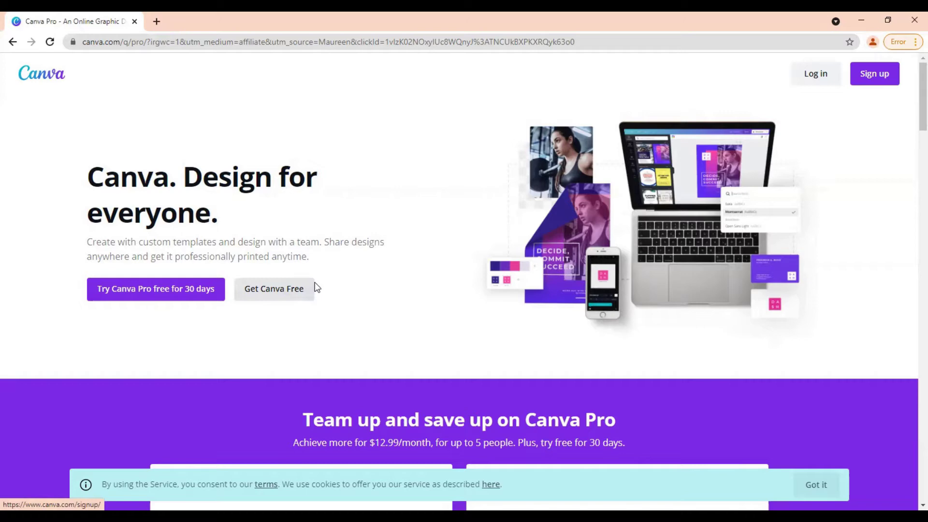
scroll(461, 280, "down", 1)
scroll(462, 280, "down", 7)
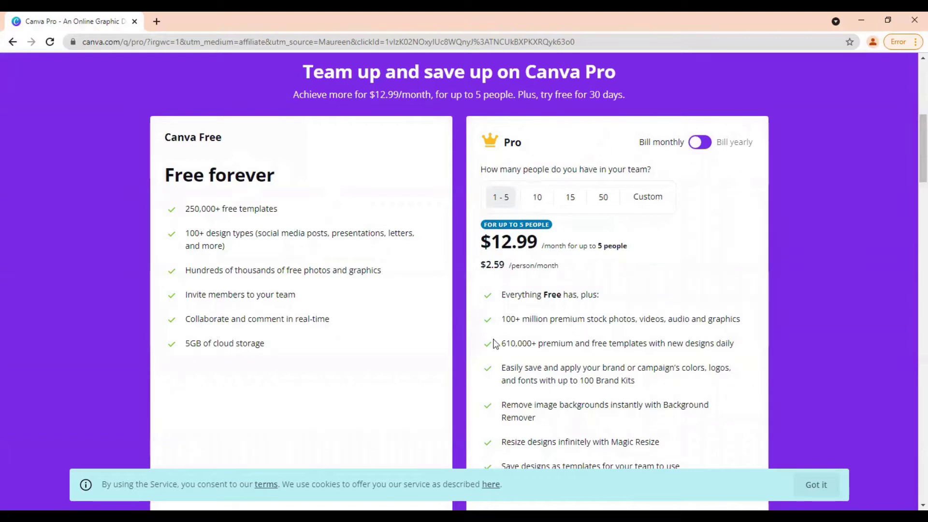
scroll(638, 208, "down", 3)
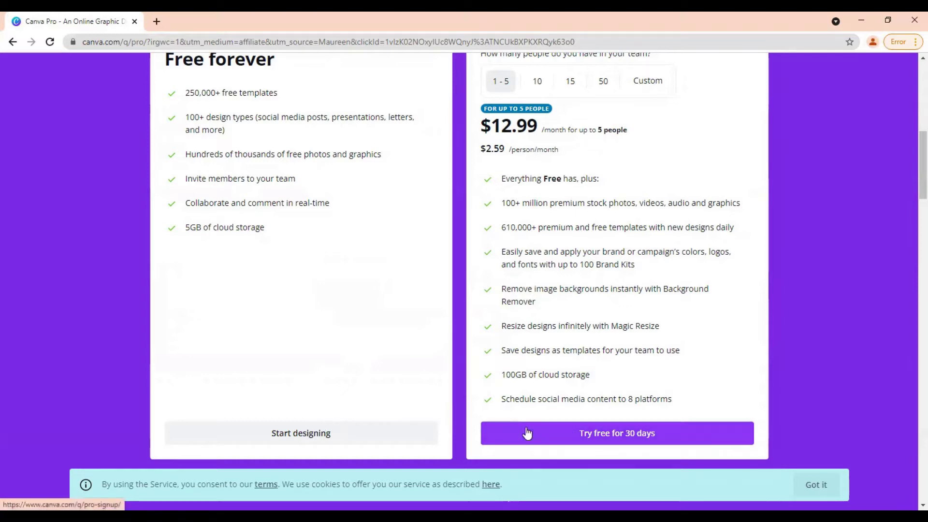
scroll(814, 315, "up", 10)
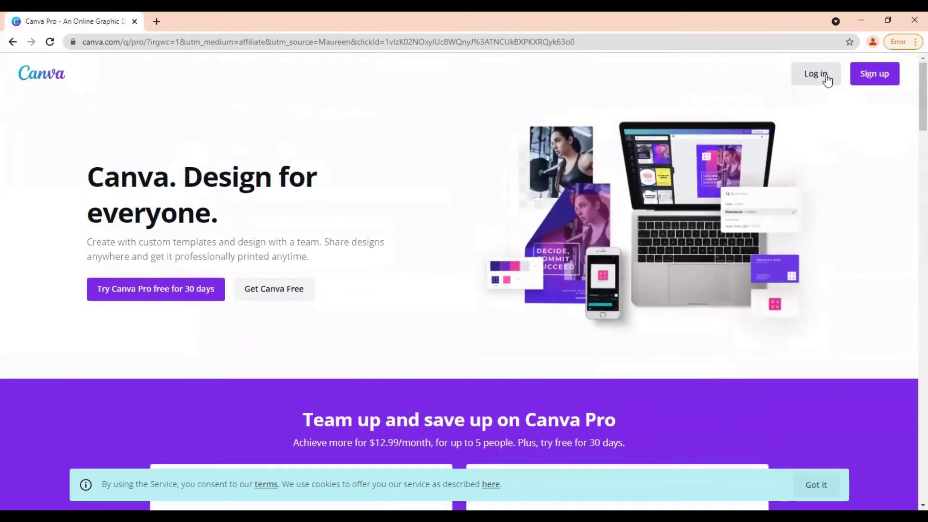
- Log in to Canva and create a custom-size design of 550 × 300 px
left_click(828, 78)
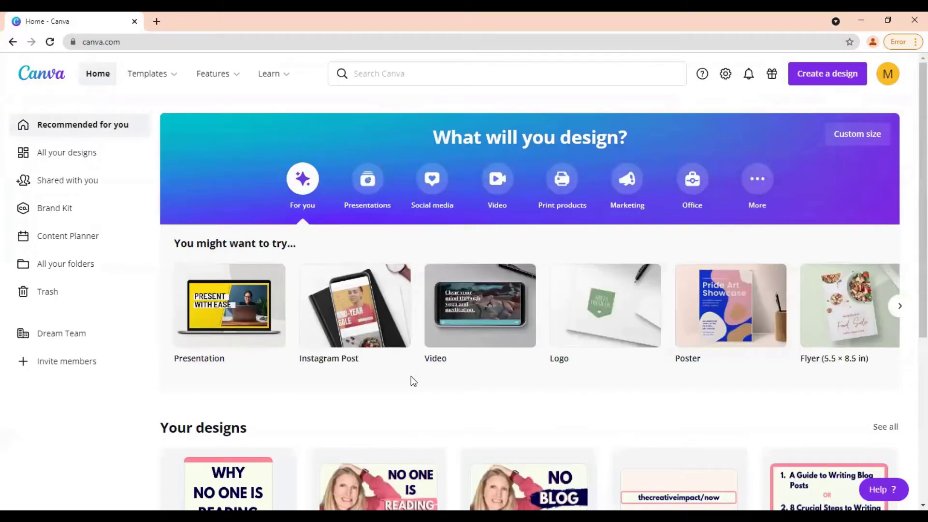
left_click(807, 77)
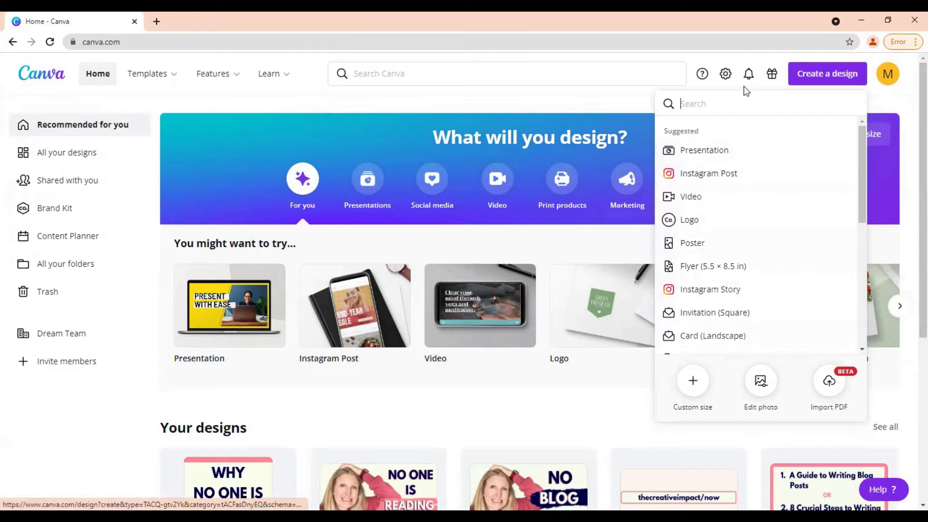
left_click(691, 383)
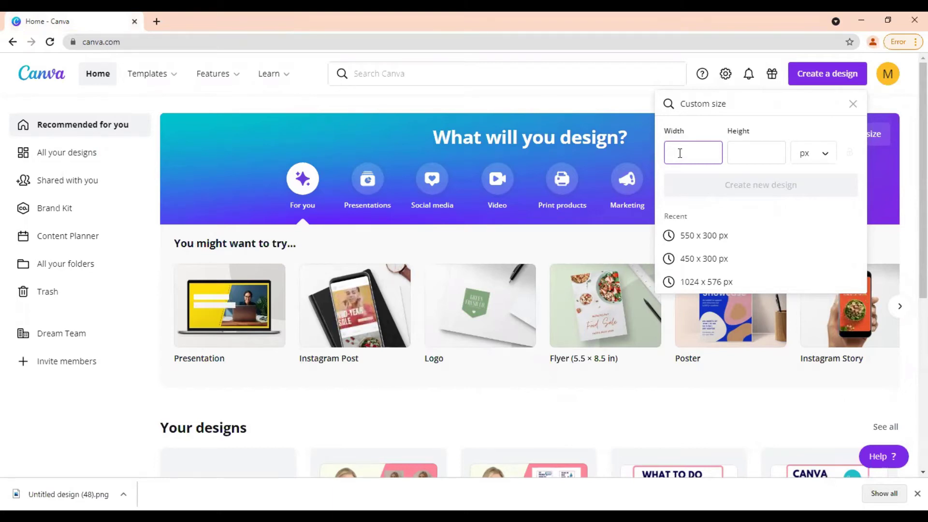
type("550")
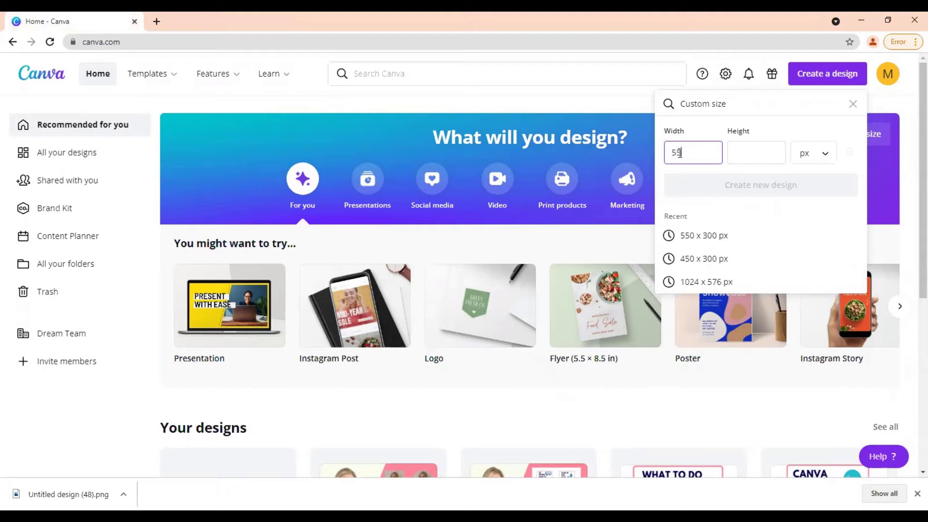
key("Tab")
type("300")
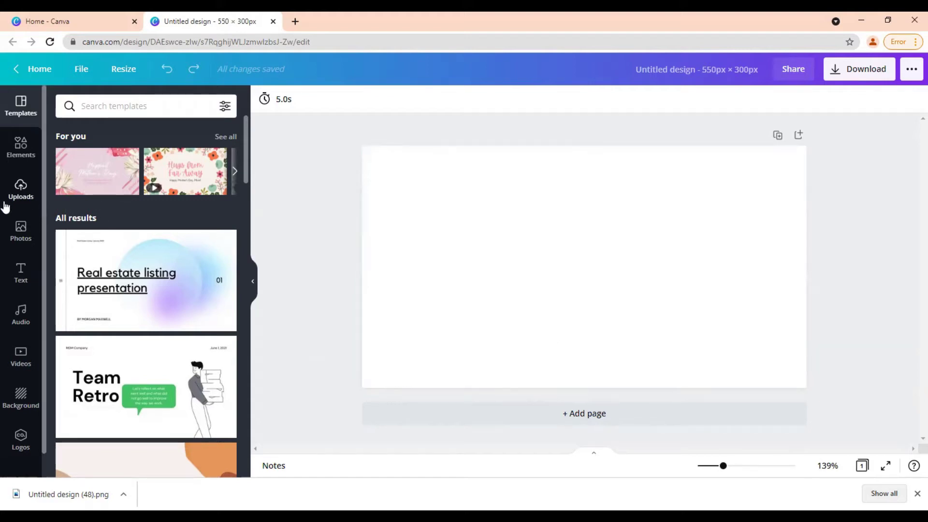
- Cancel the media upload from Uploads and switch to the Photos library instead
left_click(20, 191)
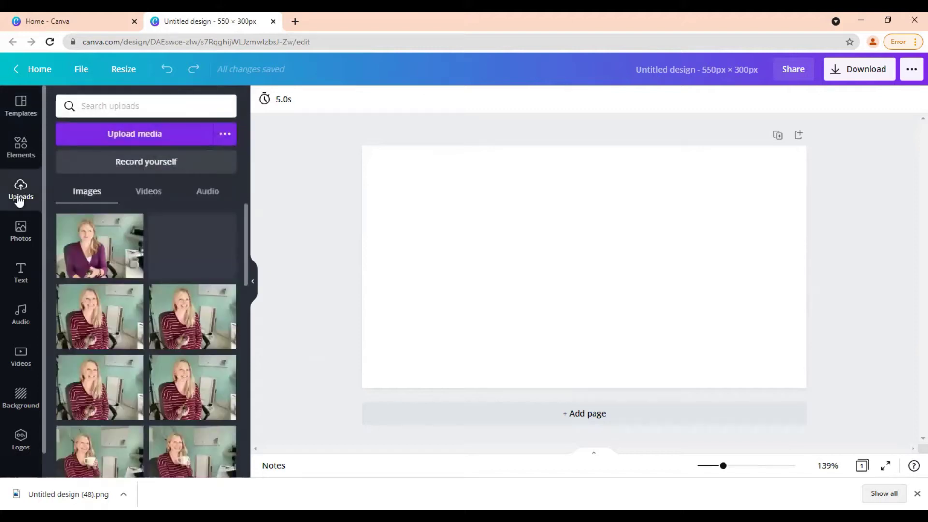
left_click(131, 135)
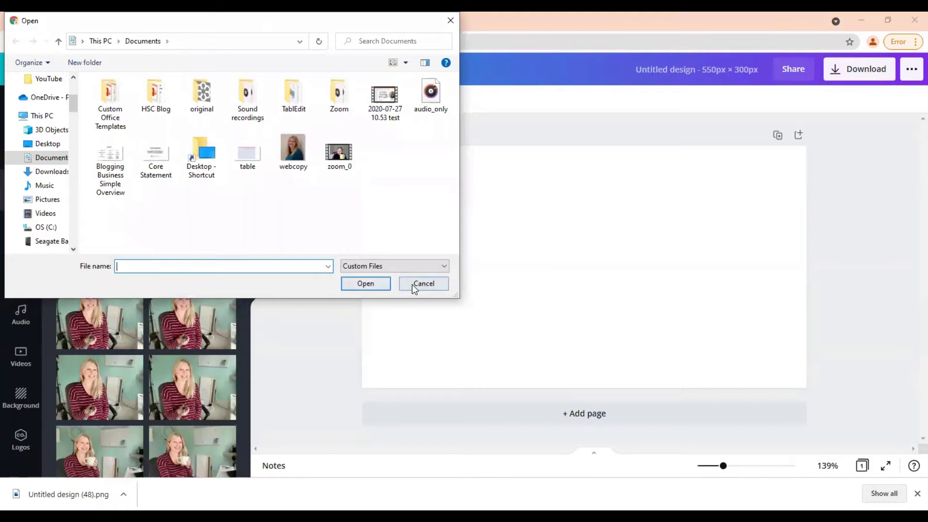
left_click(419, 284)
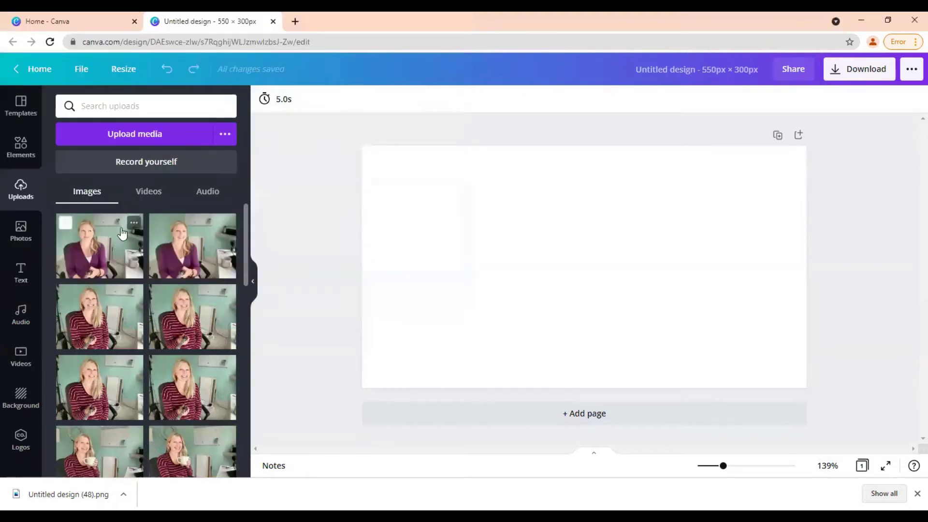
left_click(21, 207)
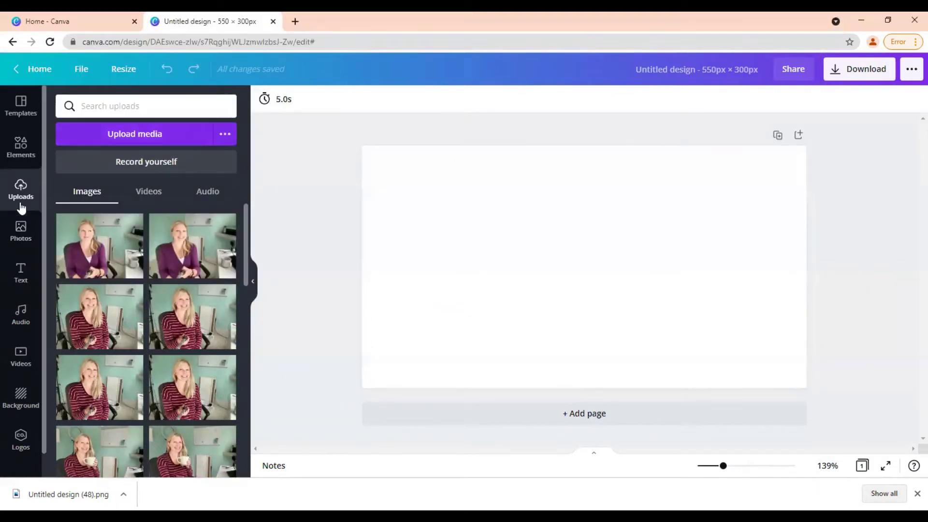
left_click(21, 235)
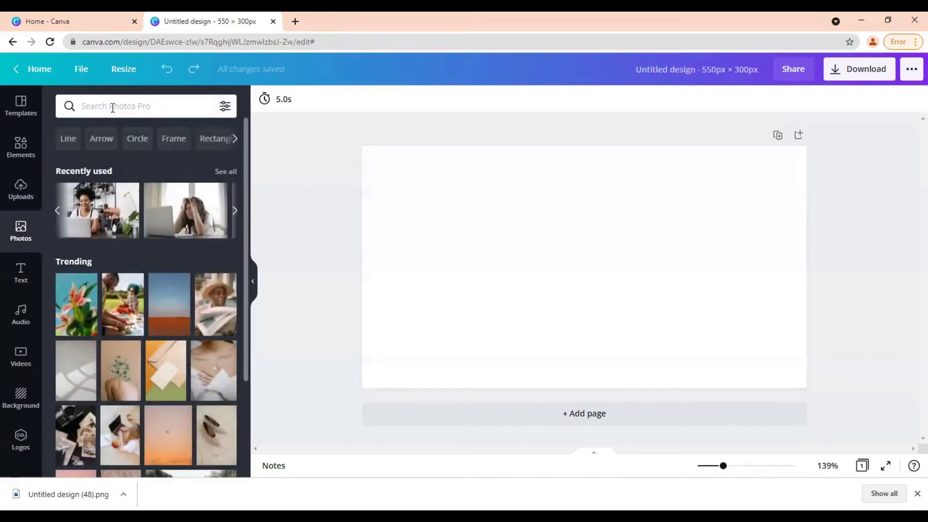
- Search Photos for 'vegetable garden' using the suggestion offered after typing 'vege'
left_click(89, 105)
type("vege")
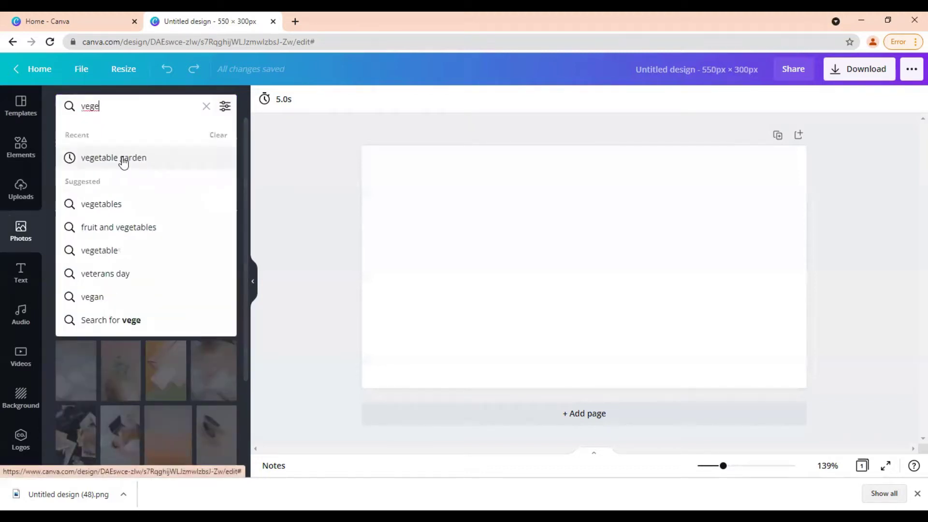
left_click(122, 158)
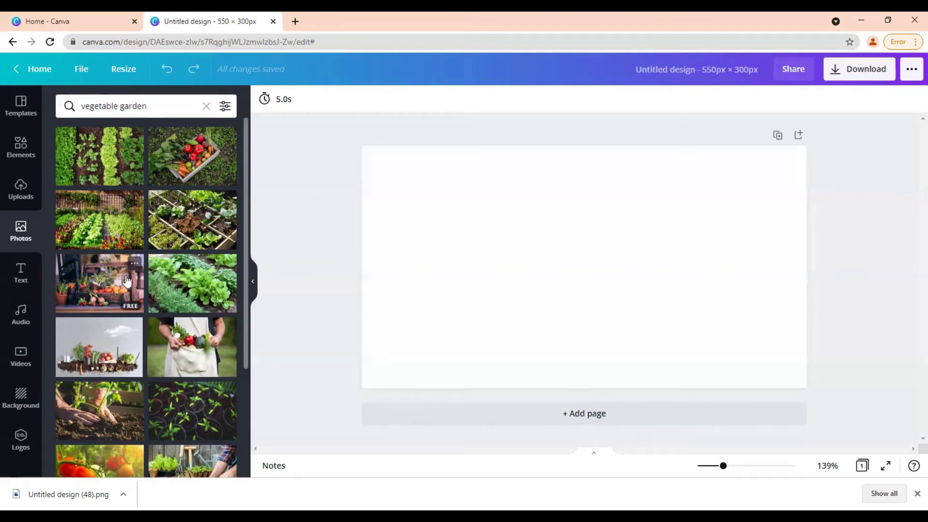
- Filter the results to Free photos and place the vegetable market-stall photo on the canvas
left_click(225, 107)
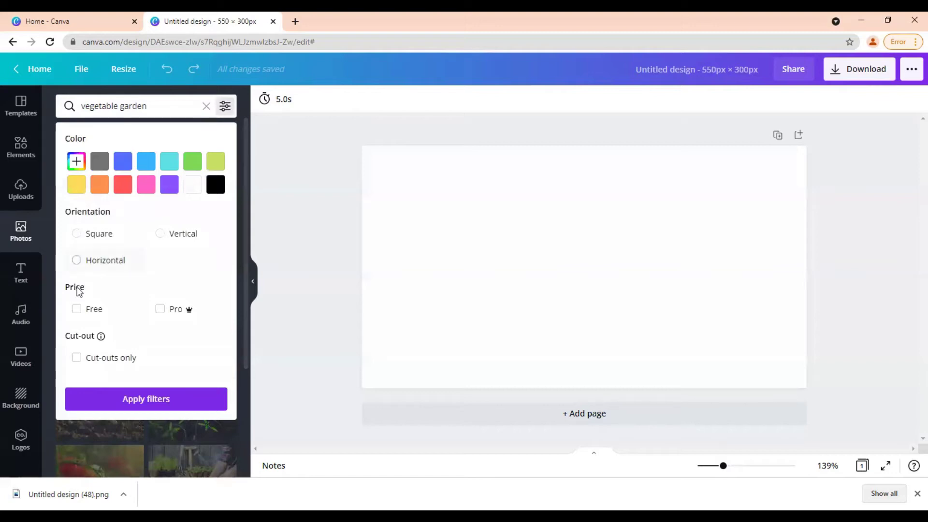
left_click(77, 310)
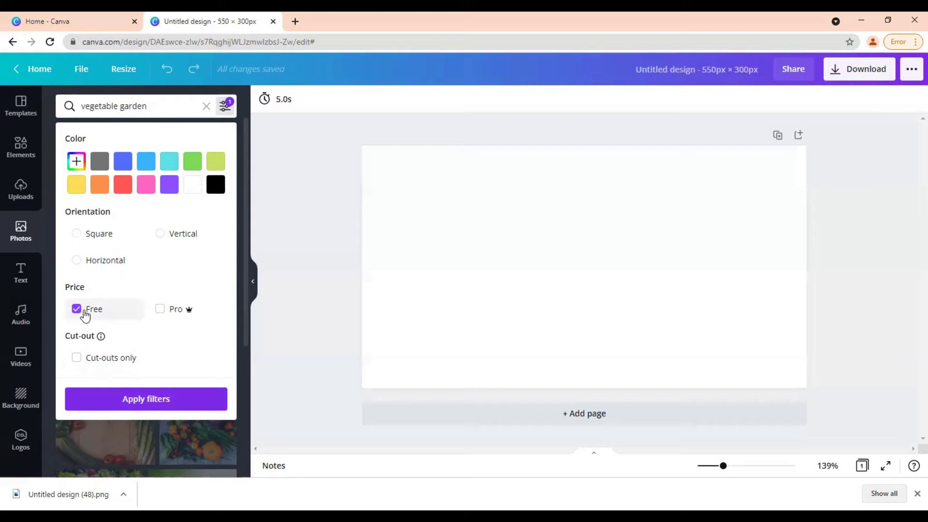
left_click(135, 398)
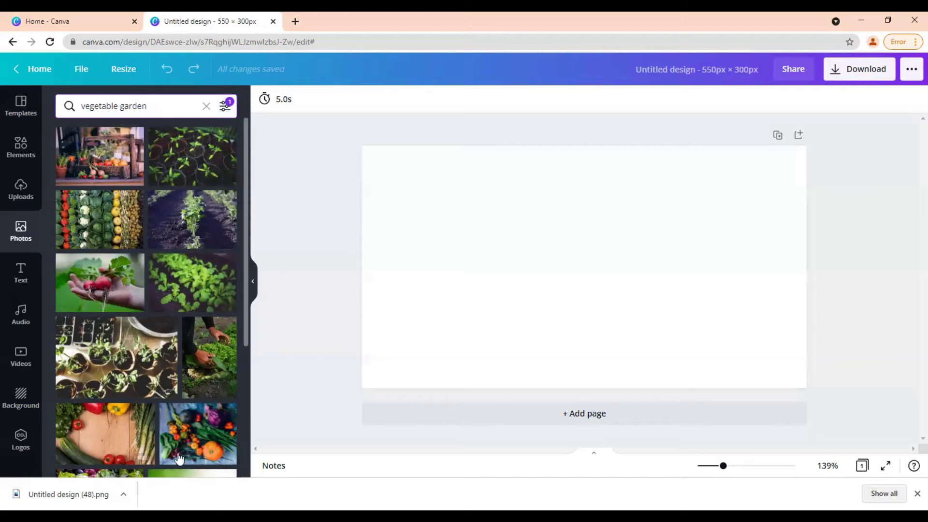
left_click(111, 165)
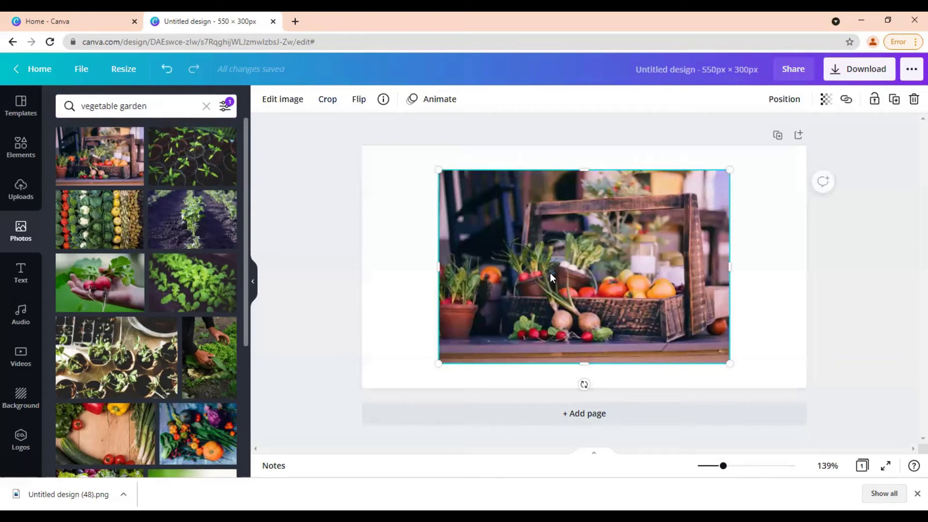
key("Escape")
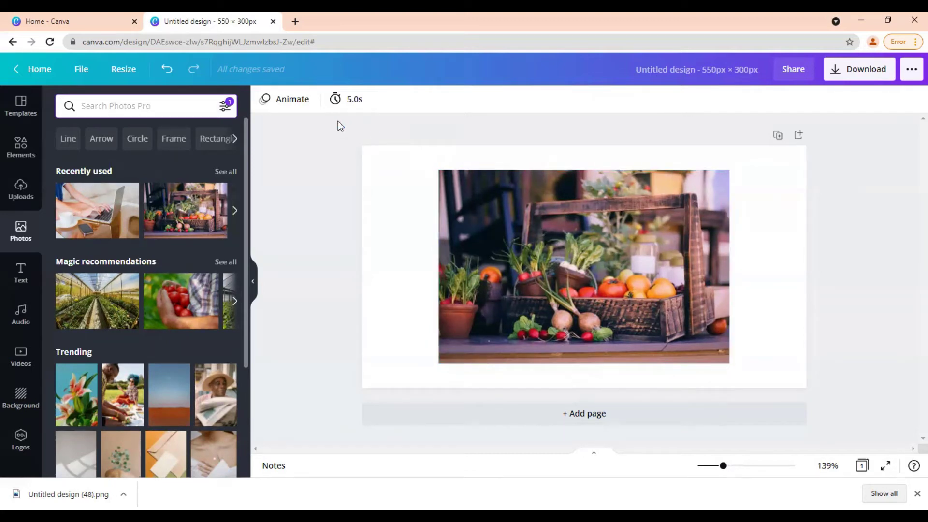
- Search Photos for 'woman laptop' with the Free filter turned off
left_click(168, 105)
type("woma")
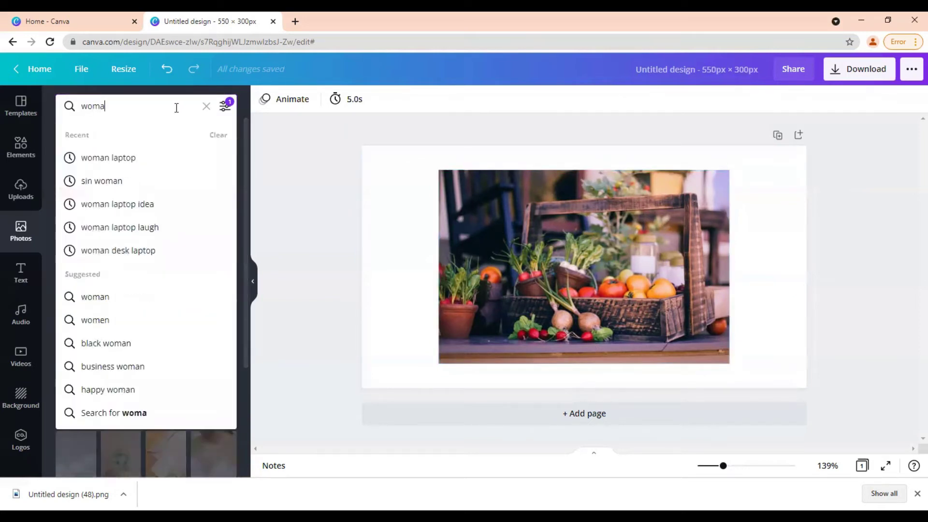
type("n laptop")
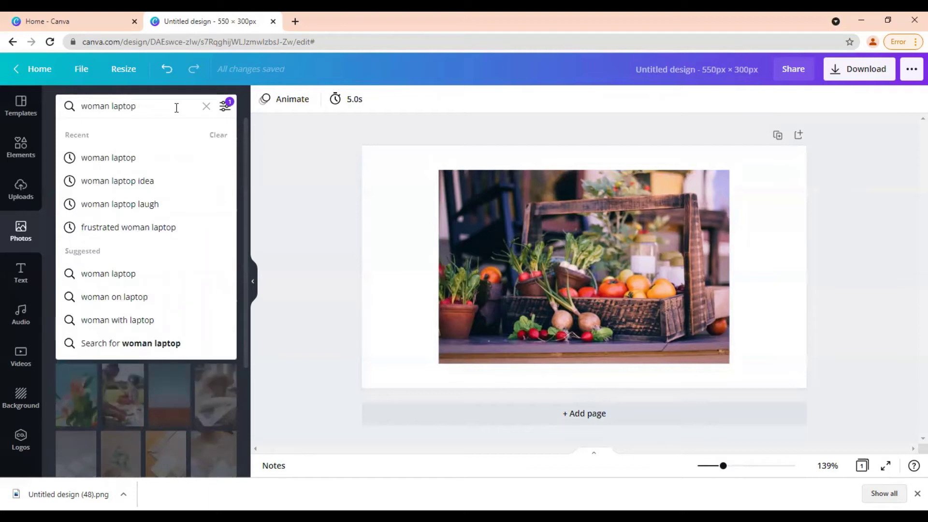
left_click(154, 158)
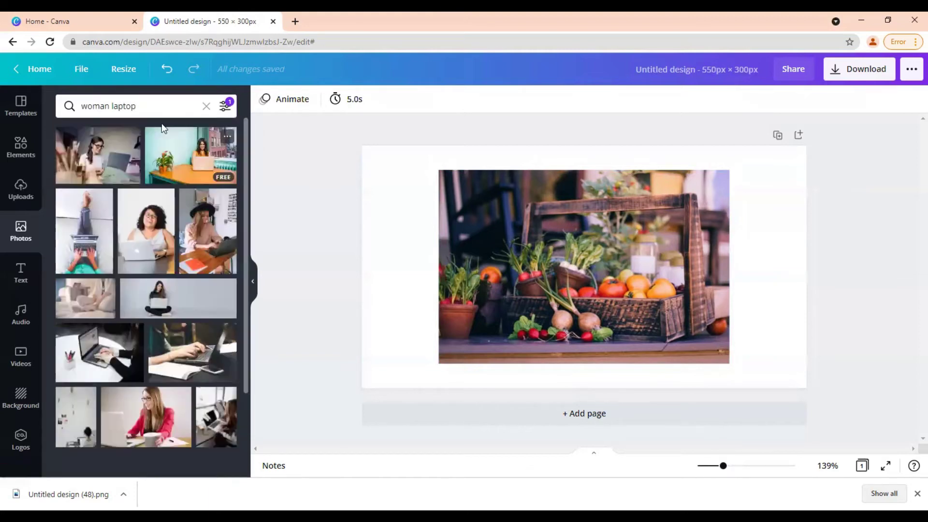
left_click(226, 106)
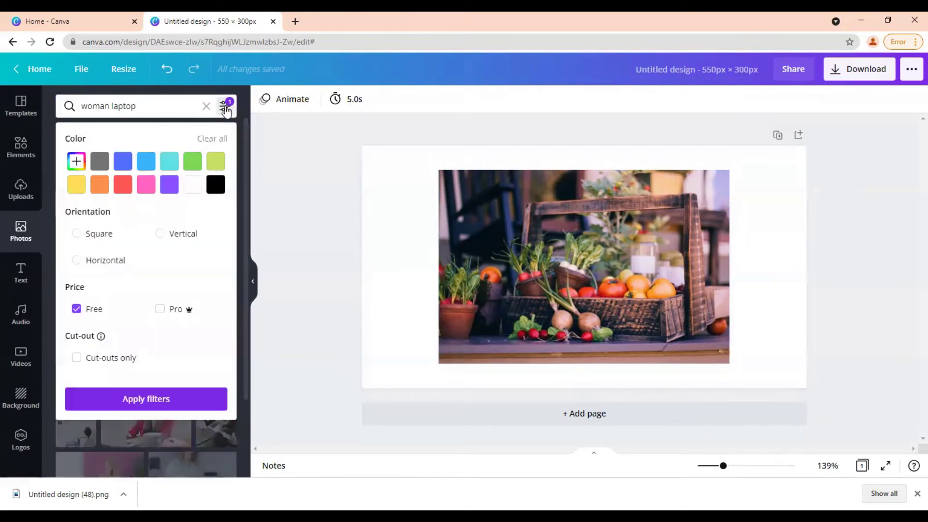
left_click(76, 309)
left_click(149, 398)
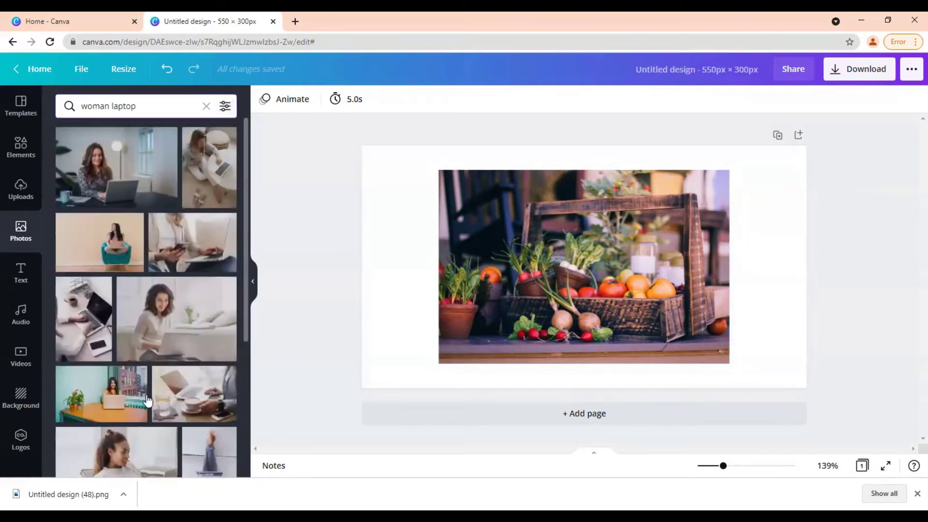
scroll(145, 198, "down", 10)
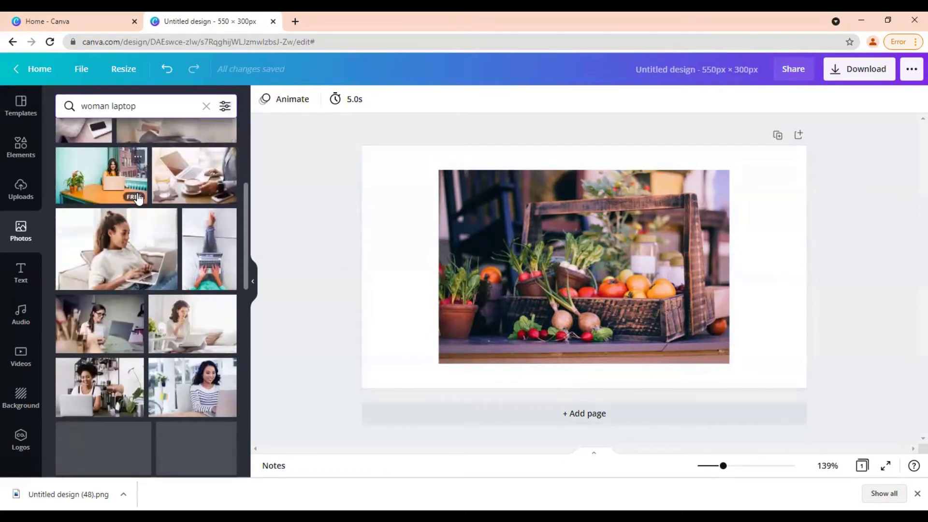
scroll(152, 282, "down", 3)
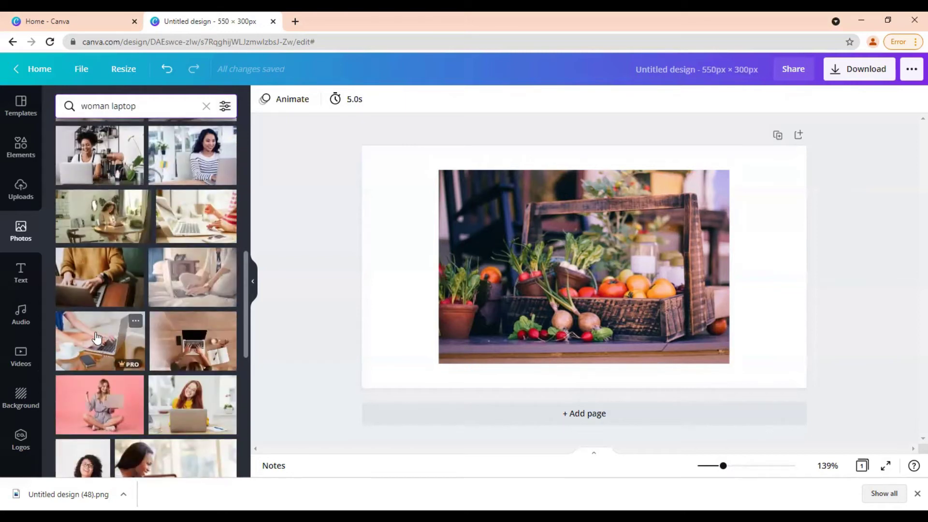
- Delete the vegetable photo, then add the laptop photo, enlarged and centred on the page
left_click(574, 250)
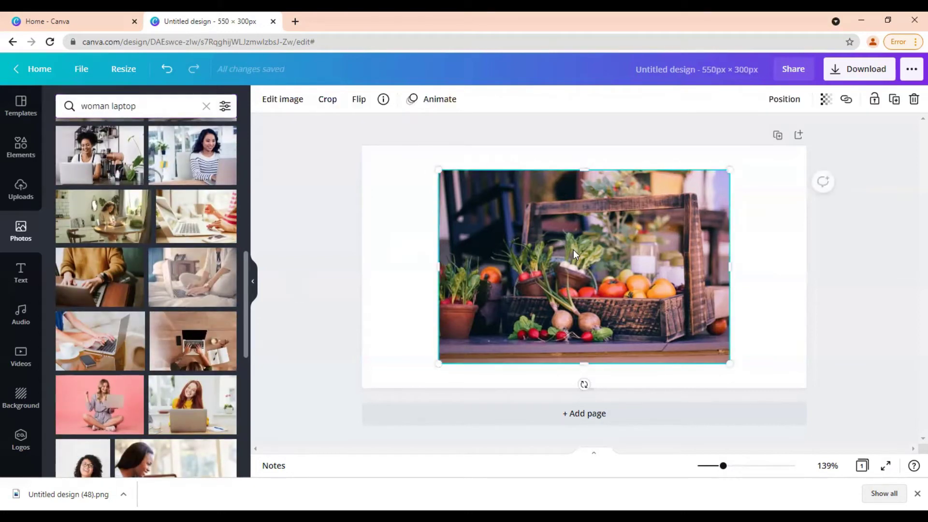
left_click(913, 103)
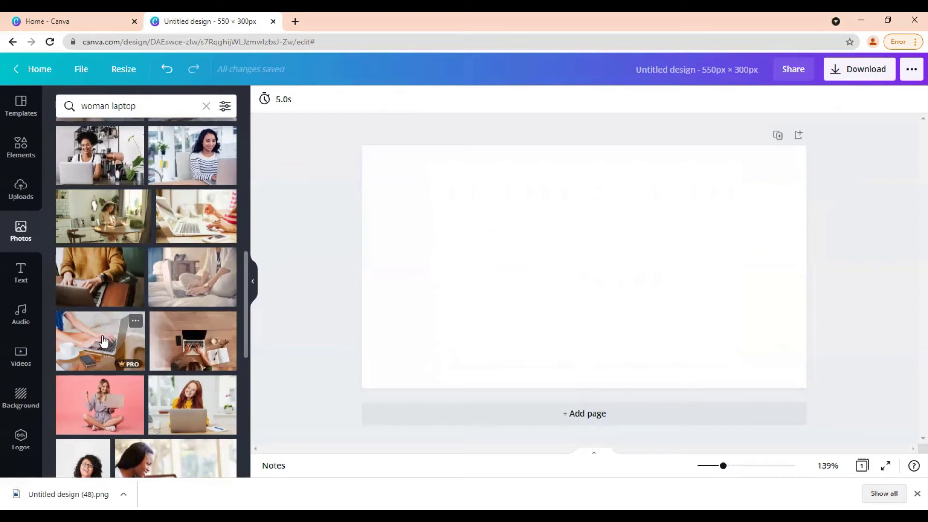
left_click_drag(103, 341, 440, 198)
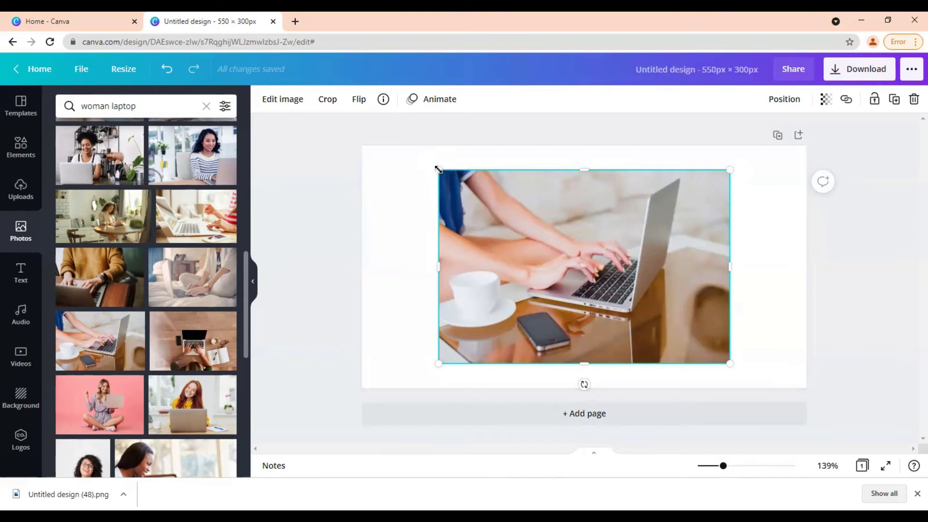
left_click_drag(438, 169, 389, 147)
left_click_drag(540, 225, 547, 234)
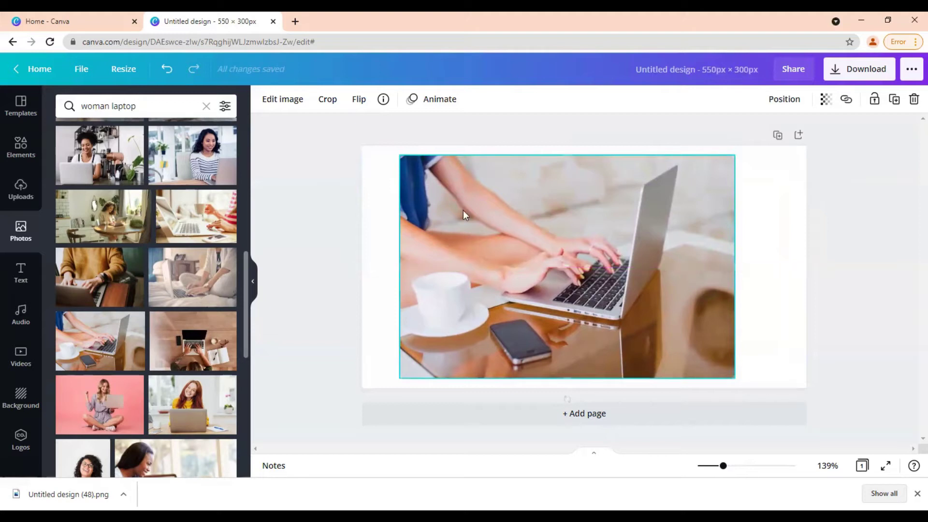
left_click_drag(400, 156, 385, 147)
left_click_drag(613, 275, 625, 279)
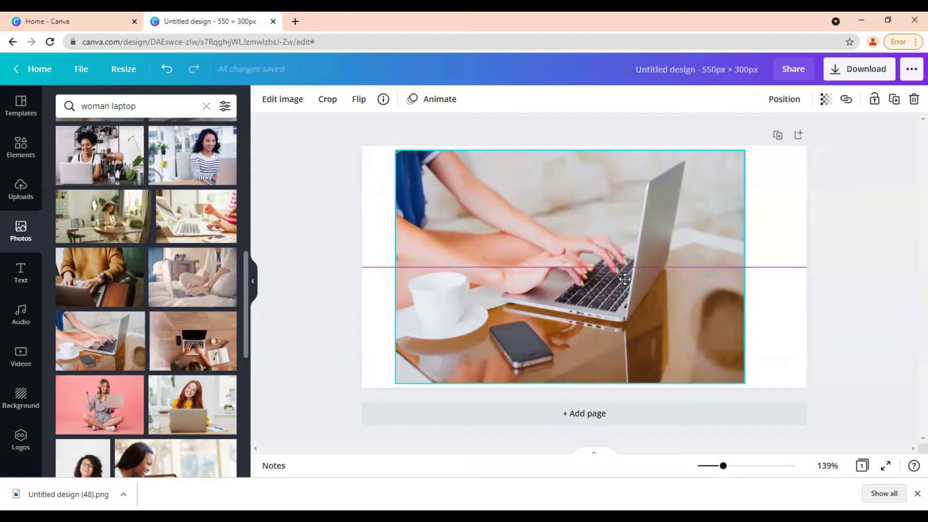
mouse_move(624, 280)
left_mouse_down()
mouse_move(615, 279)
mouse_move(639, 279)
left_mouse_up()
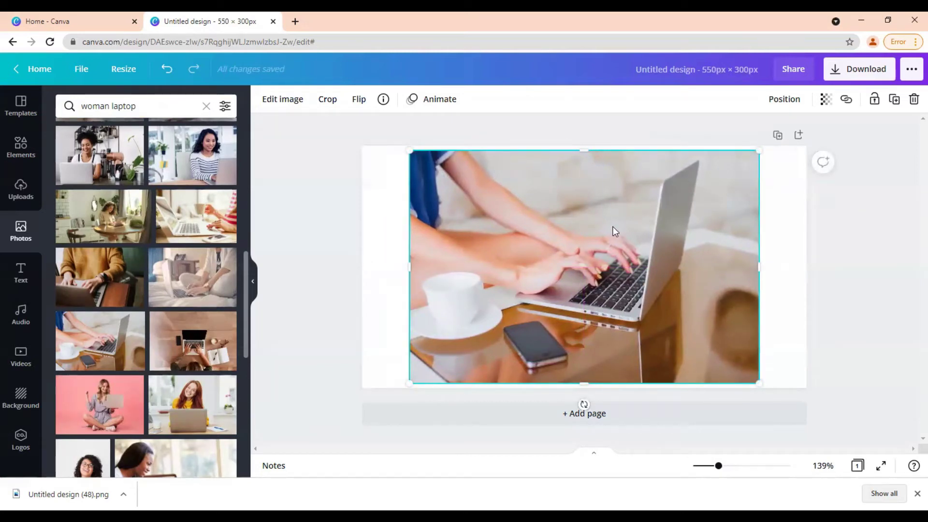
- Download the design with PNG as the file type
left_click(863, 72)
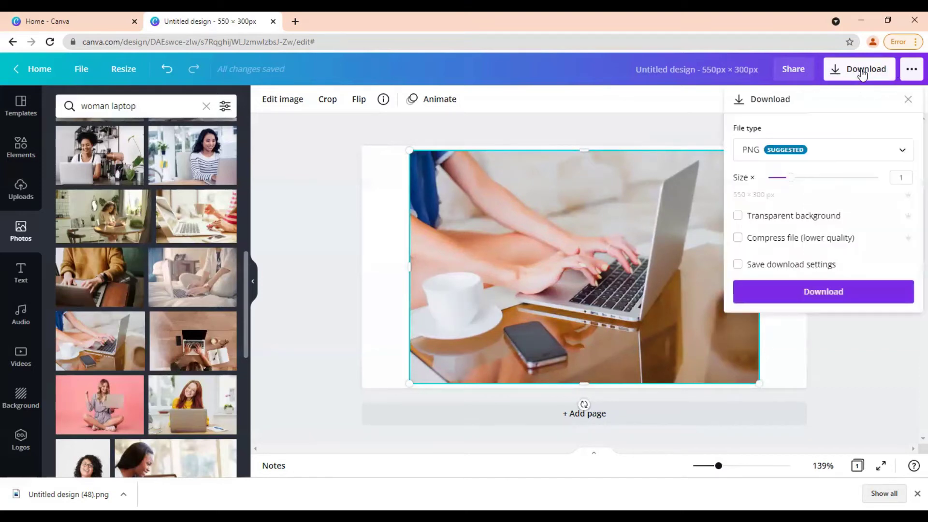
left_click(751, 154)
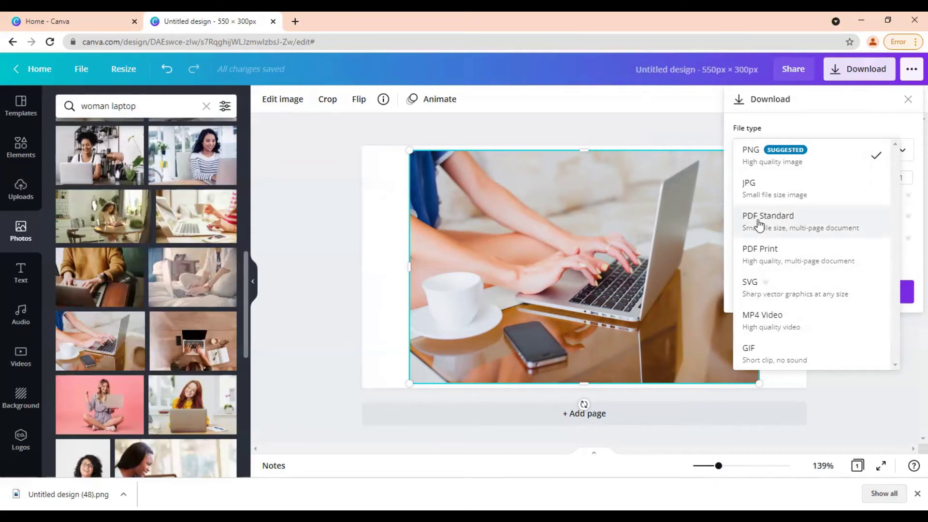
left_click(762, 166)
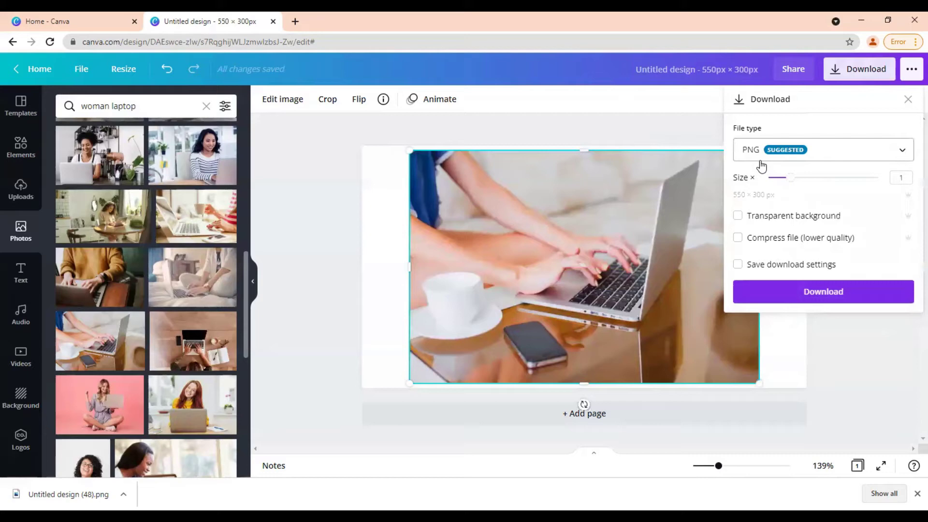
left_click(792, 296)
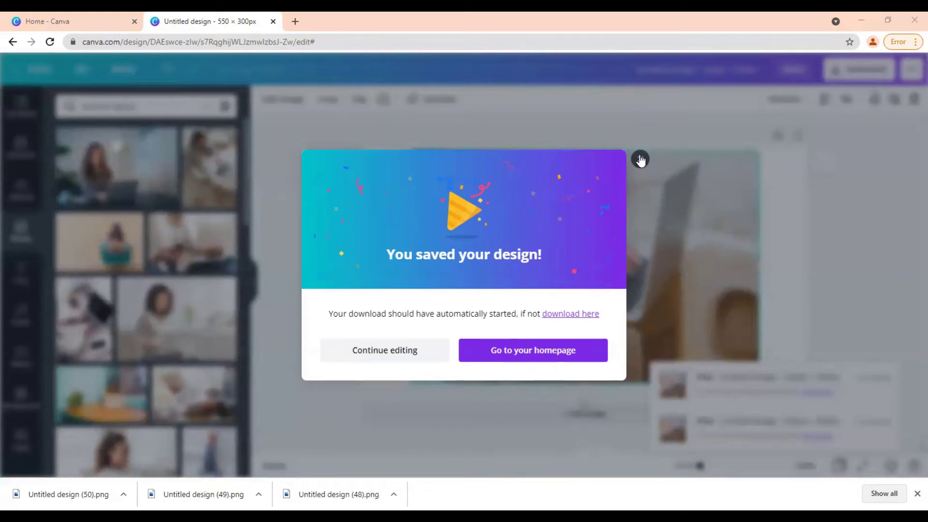
- Delete the laptop photo and add an outlined square from Elements > Lines & Shapes
left_click(640, 160)
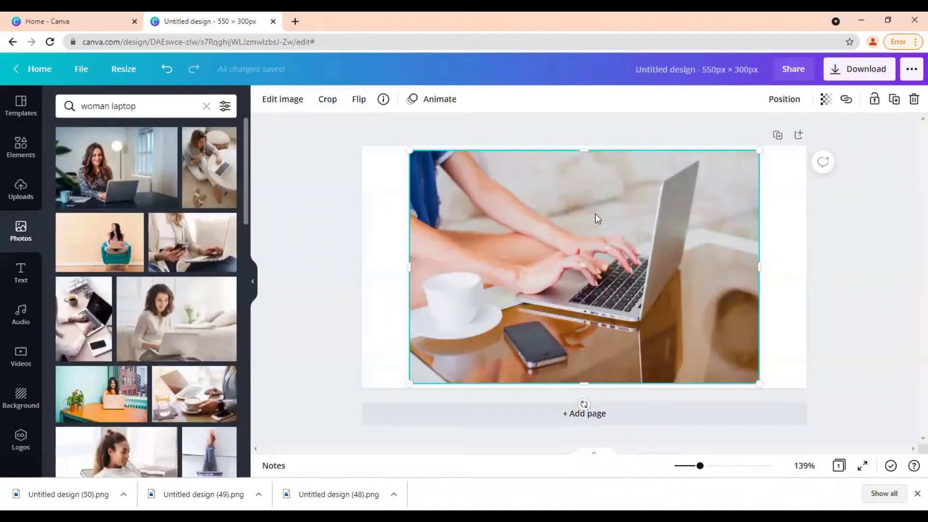
left_click(913, 99)
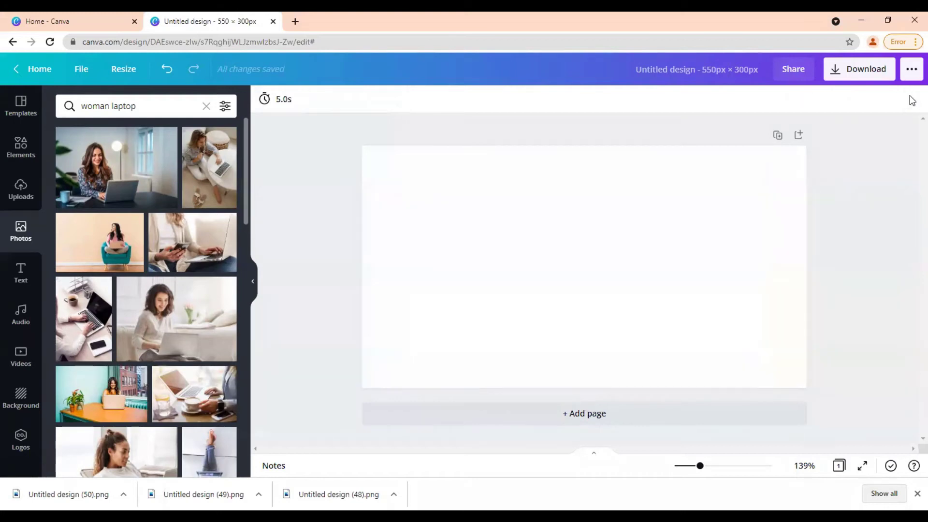
left_click(18, 158)
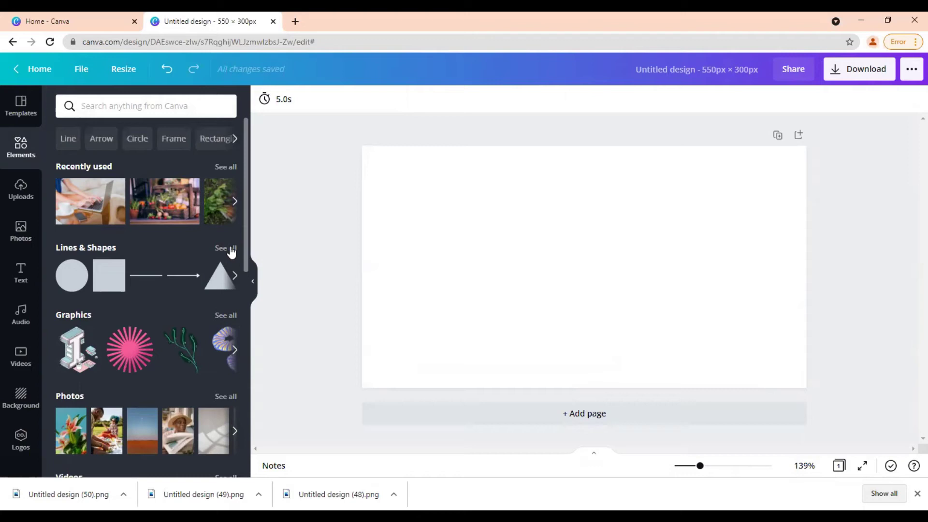
left_click(217, 252)
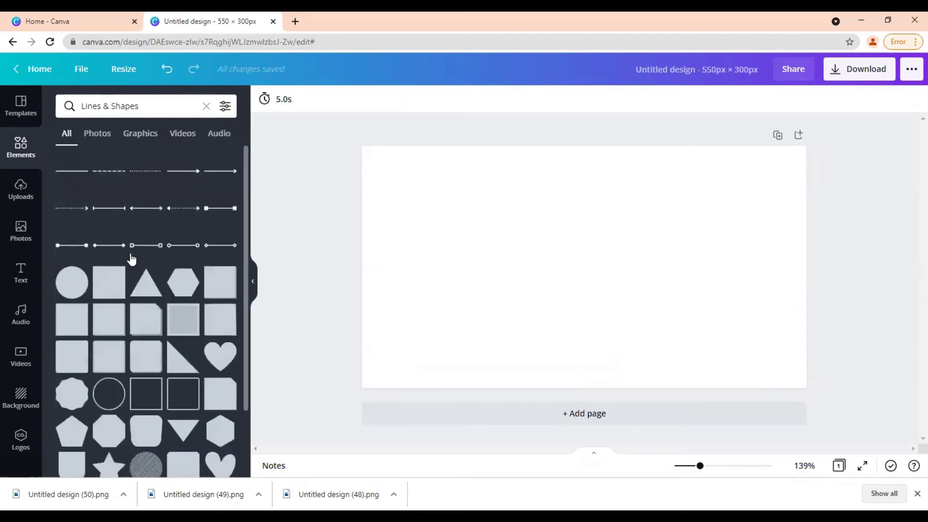
left_click(179, 397)
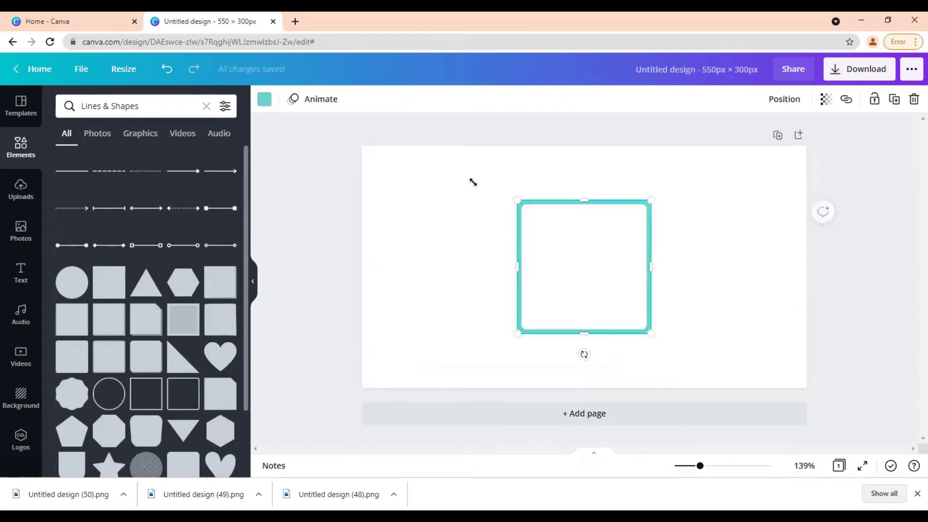
- Stretch the square into a frame nearly filling the 550 × 300 page, centred
left_click_drag(472, 182, 375, 157)
left_click_drag(585, 240, 579, 270)
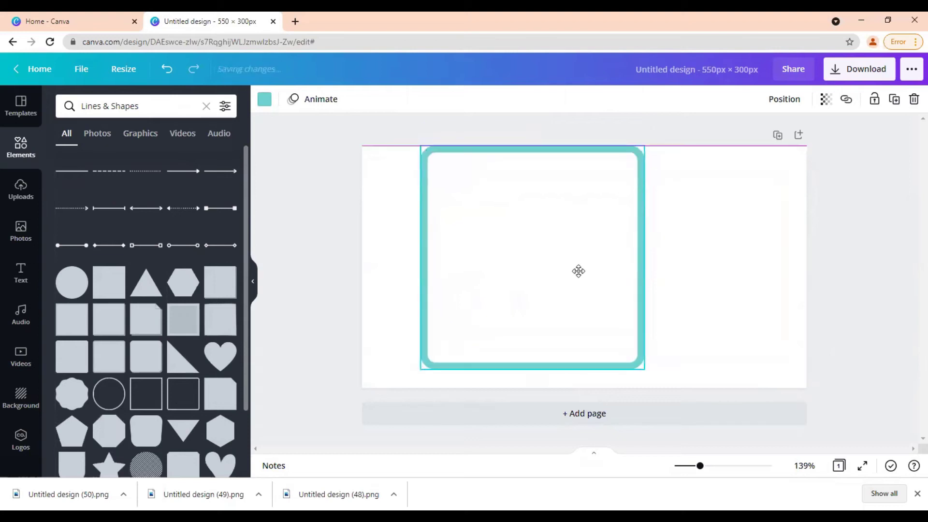
mouse_move(643, 258)
left_mouse_down()
mouse_move(758, 261)
mouse_move(646, 260)
left_mouse_up()
left_click_drag(414, 372, 397, 385)
left_click_drag(503, 336, 522, 328)
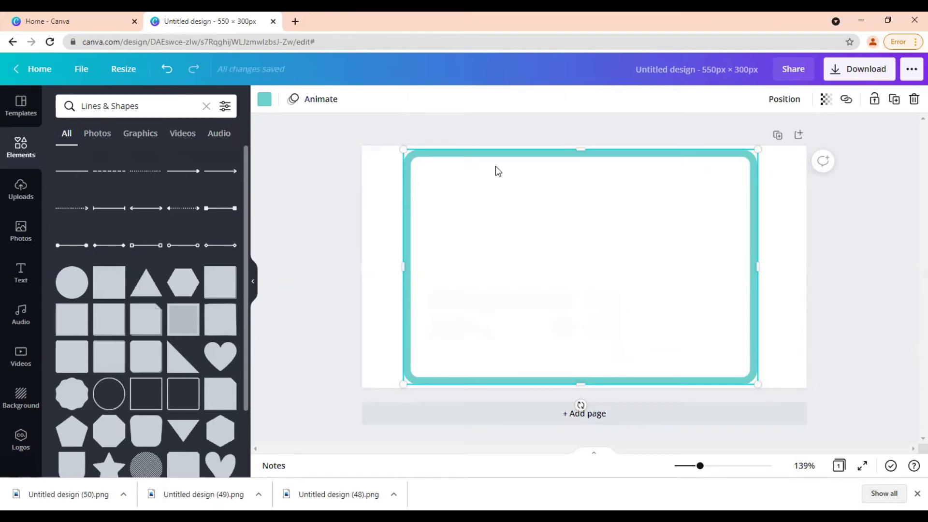
left_click(127, 70)
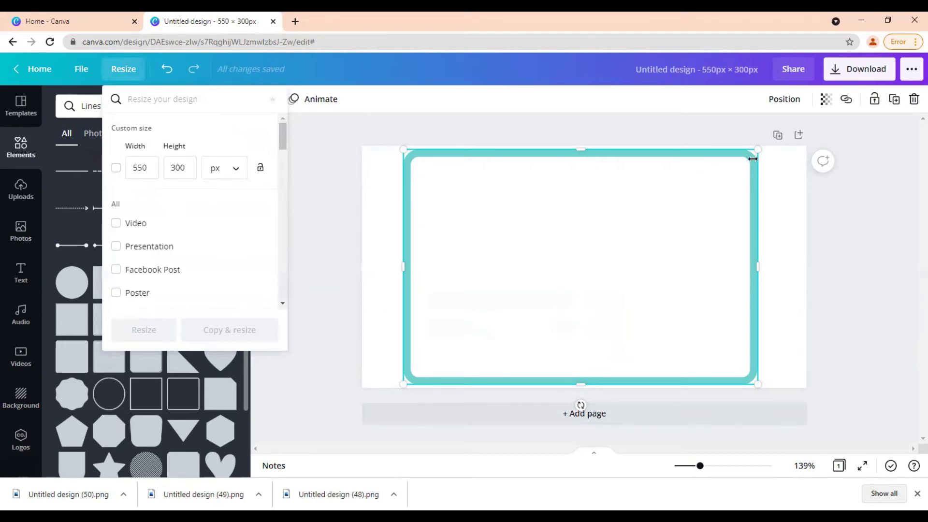
left_click(301, 132)
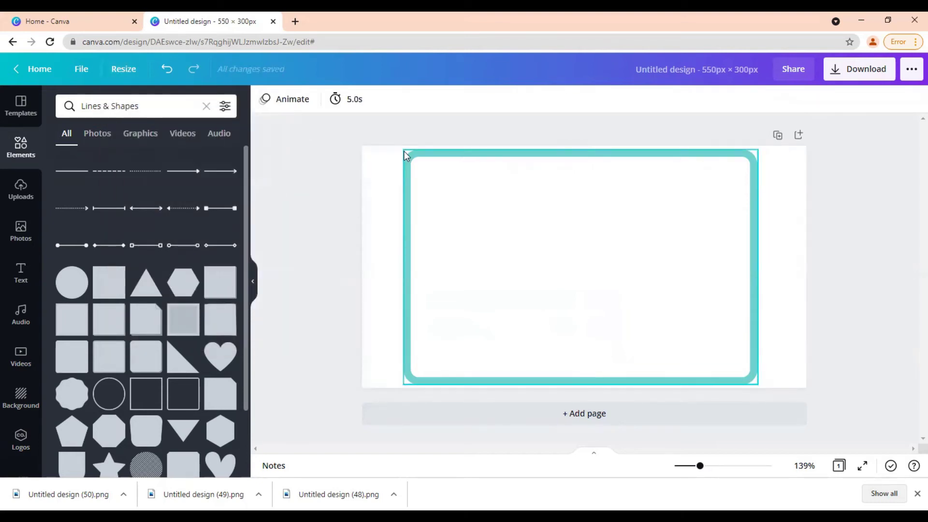
- Recolour the frame outline from teal to pink
left_click(576, 153)
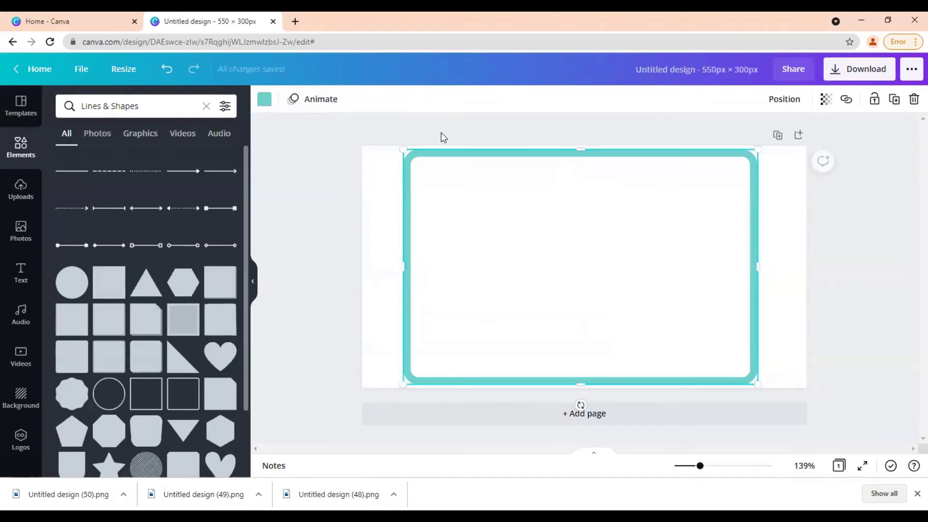
left_click(264, 100)
left_click(163, 223)
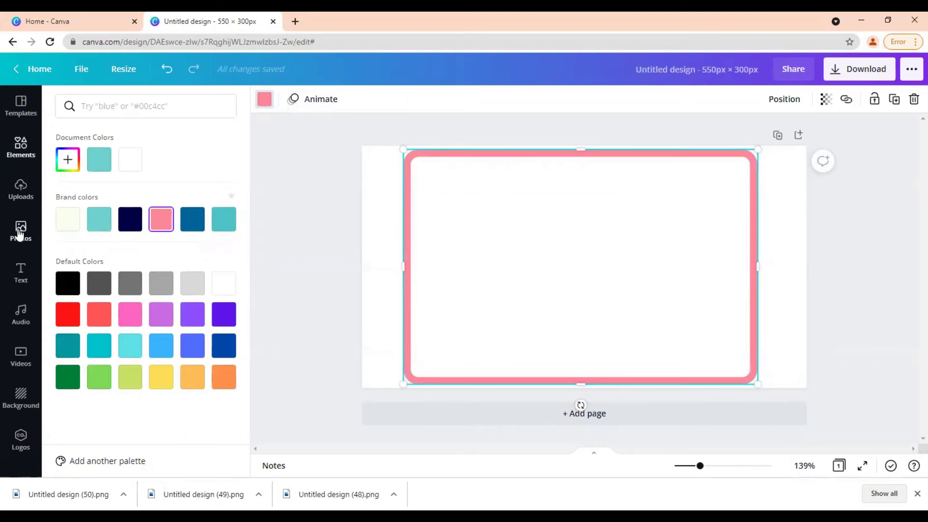
- Add a heading text box and set its font to League Spartan
left_click(21, 273)
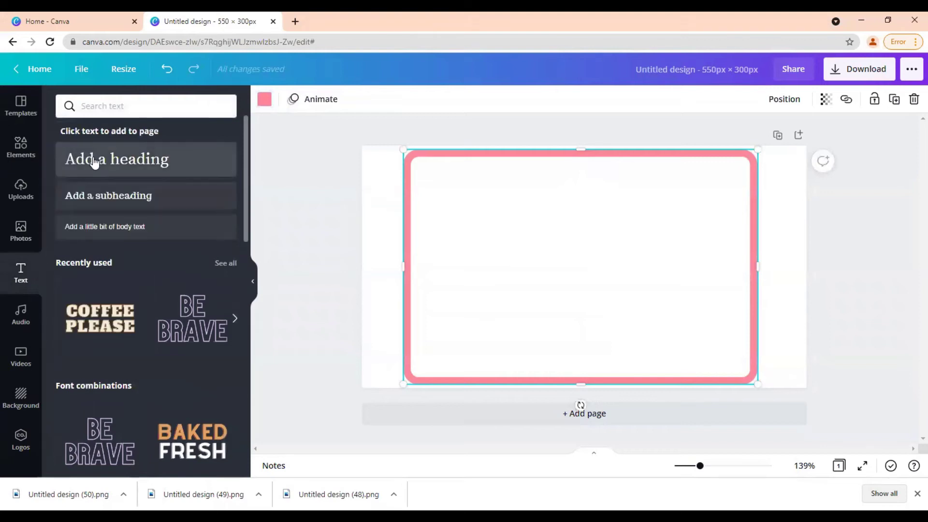
left_click_drag(94, 162, 489, 214)
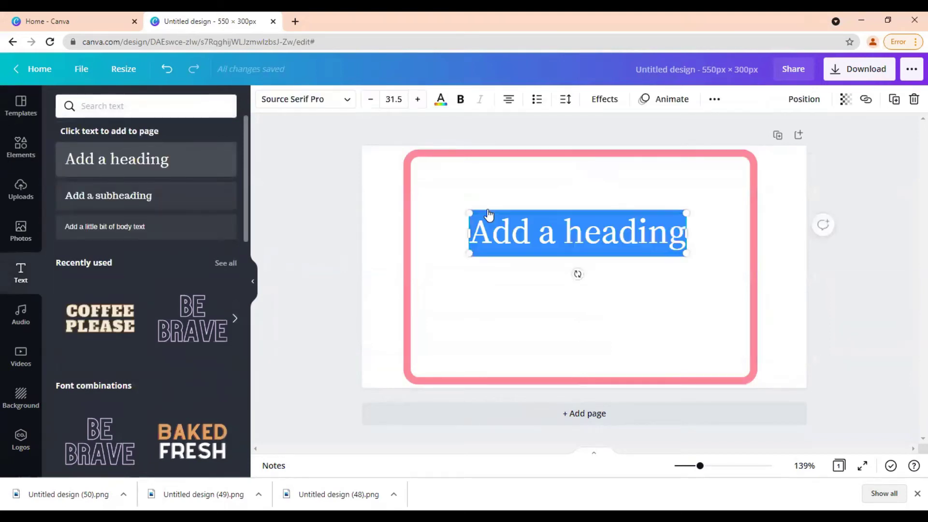
left_click(347, 99)
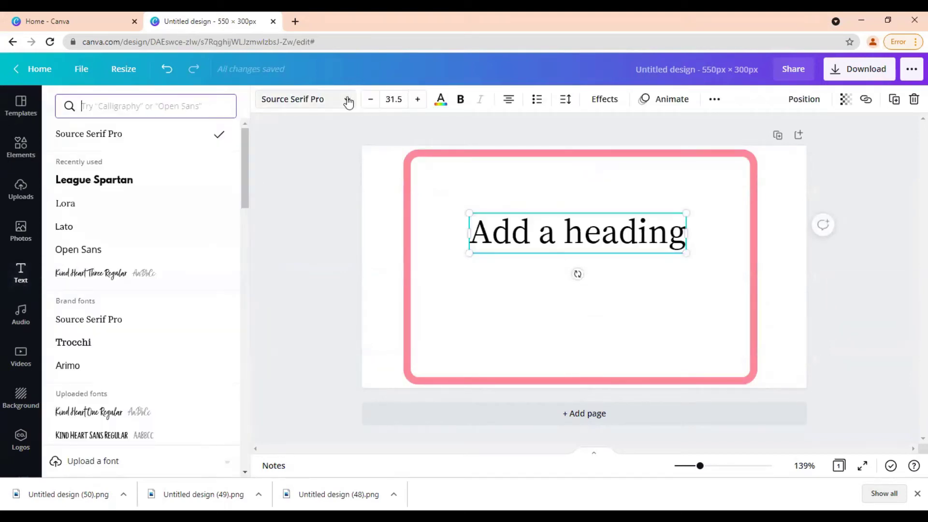
left_click(146, 182)
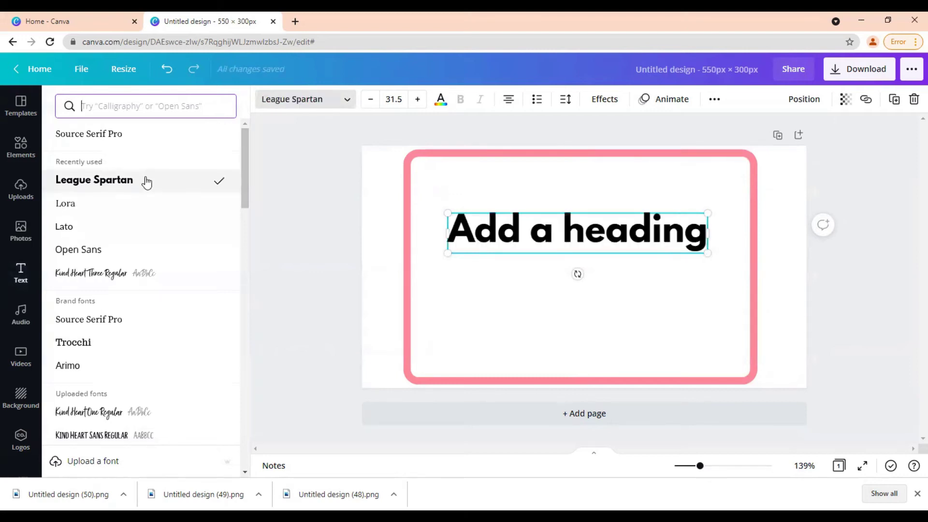
- Make the heading text dark navy and all uppercase
left_click_drag(703, 232, 431, 196)
left_click(442, 98)
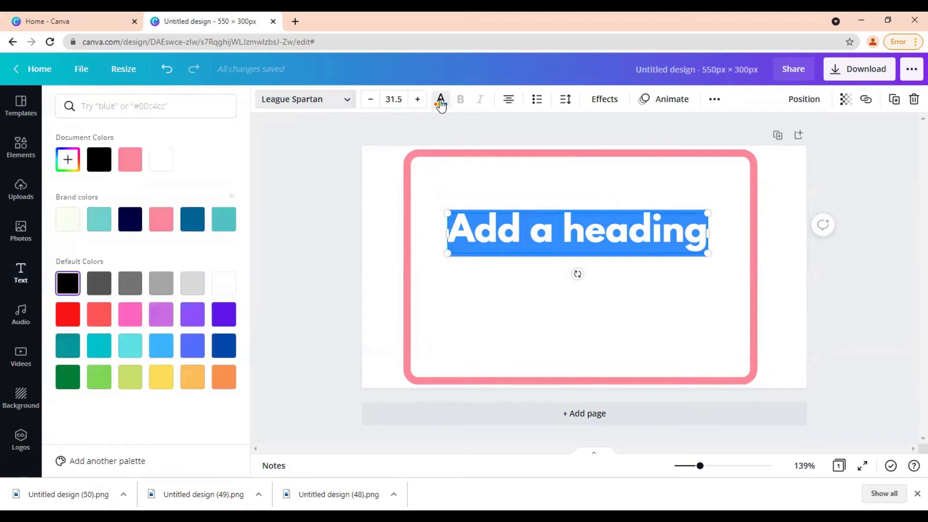
left_click(138, 221)
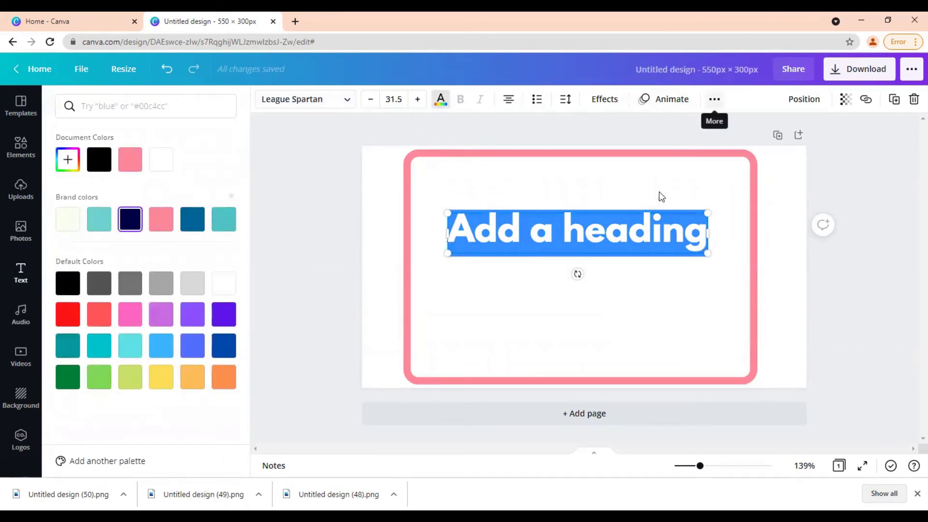
left_click(720, 102)
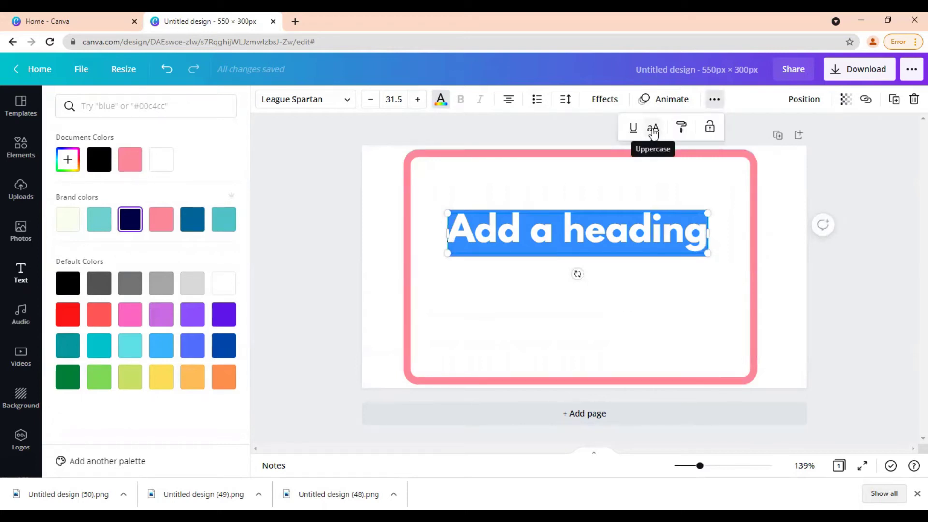
left_click(653, 128)
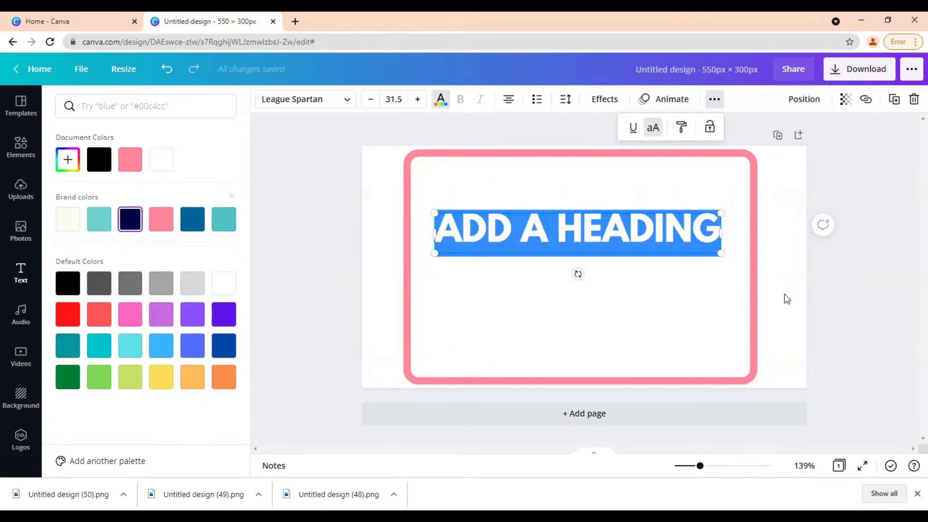
- Type the heading on four lines: FREEBIE / IDEAS TO / EXPLODE YOUR / EMAIL LIST
type("FREEBIE")
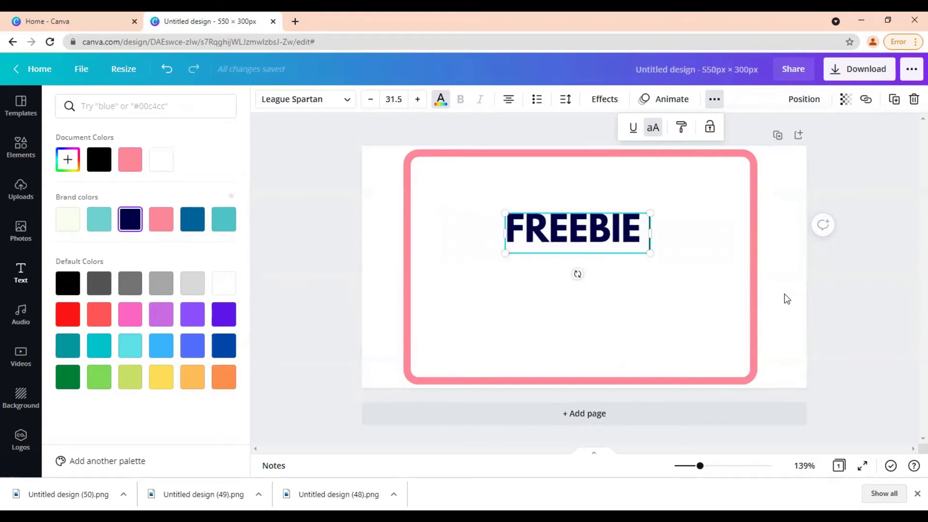
key("Return")
type("IDEAS TO")
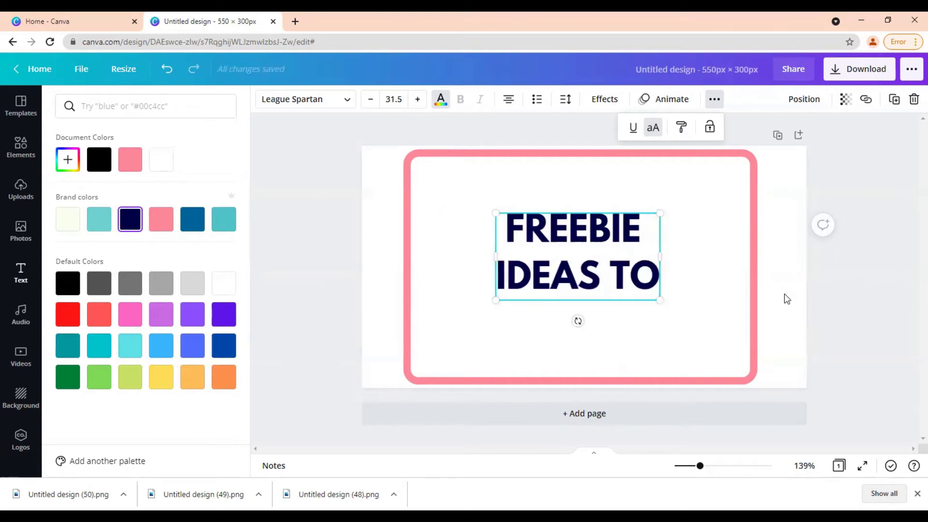
key("Return")
type("EXPLODE ")
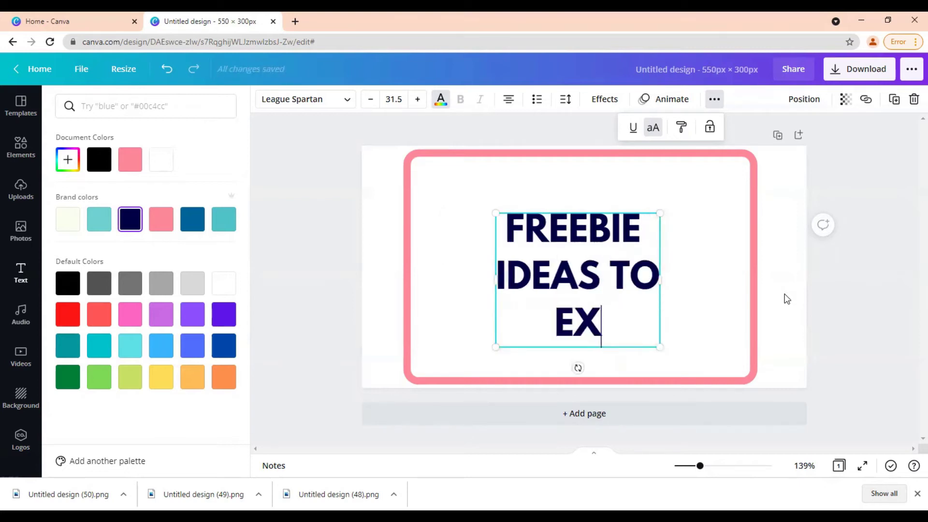
type("YOUT")
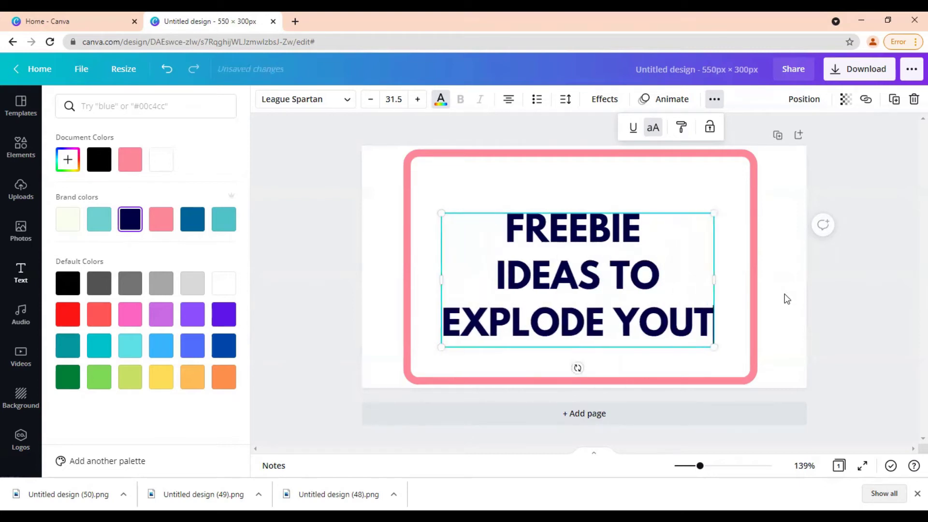
key("BackSpace")
type("R")
key("Return")
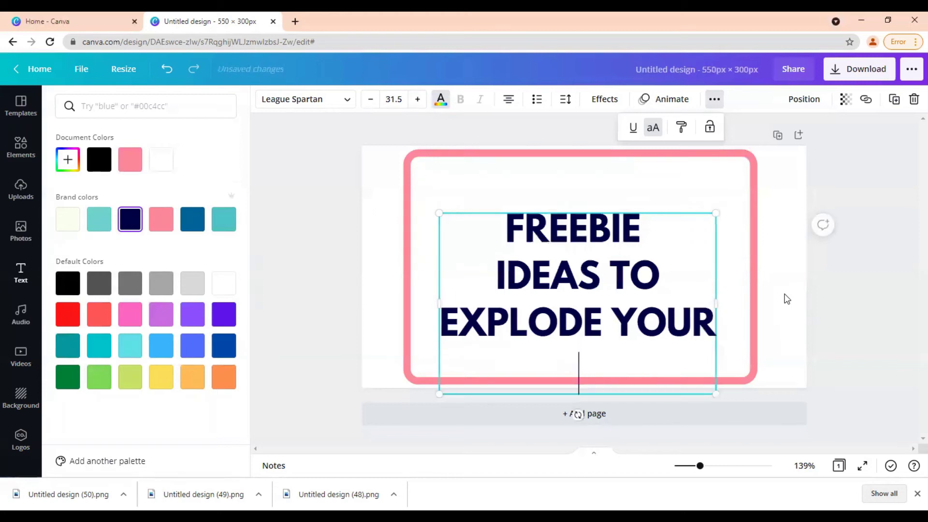
type("EMAIL ")
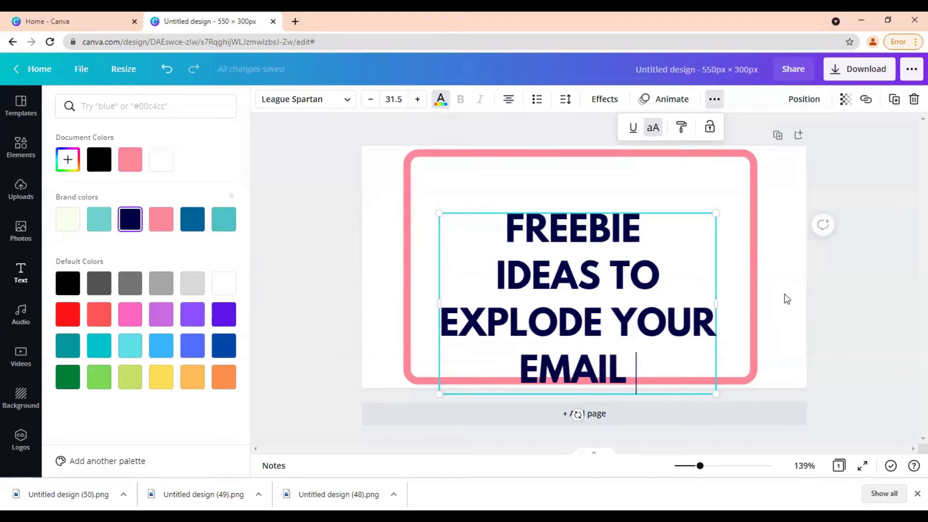
type("LIST")
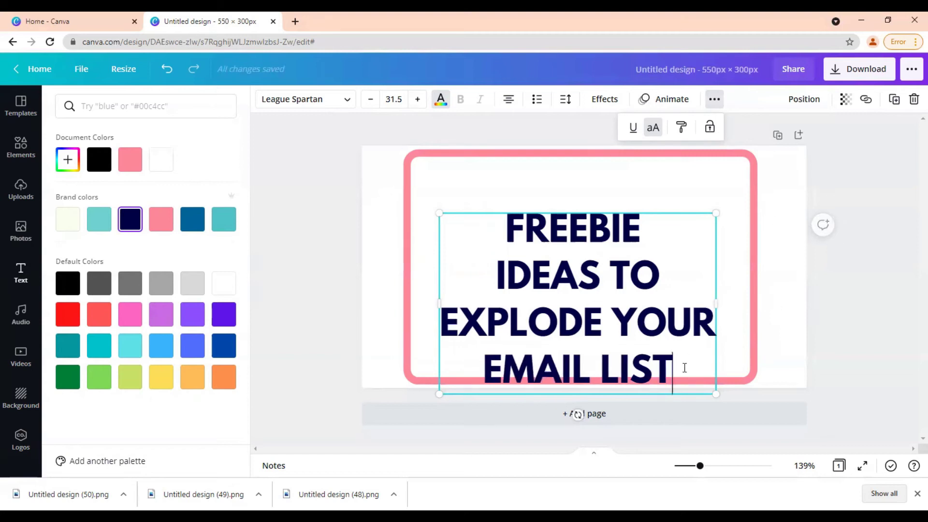
- Left-align all four heading lines and move the text box higher inside the pink frame
left_click_drag(681, 367, 484, 232)
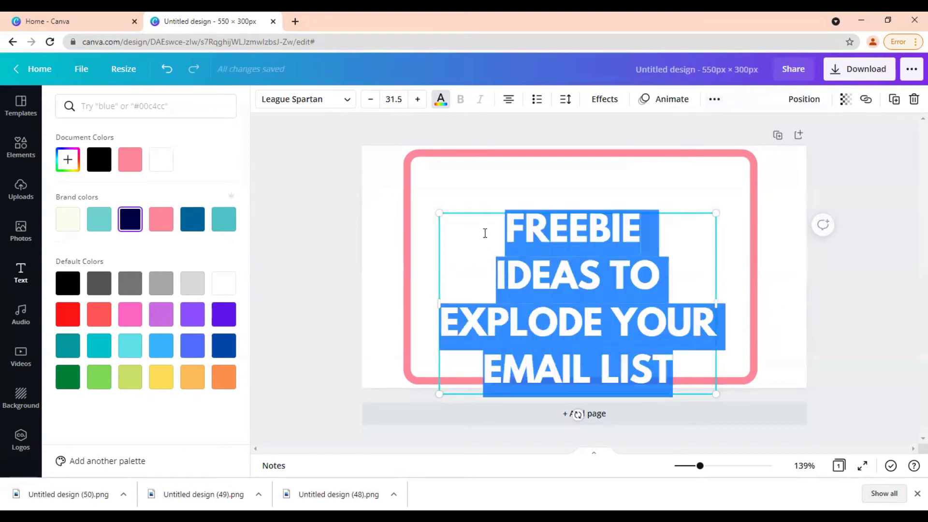
left_click(508, 100)
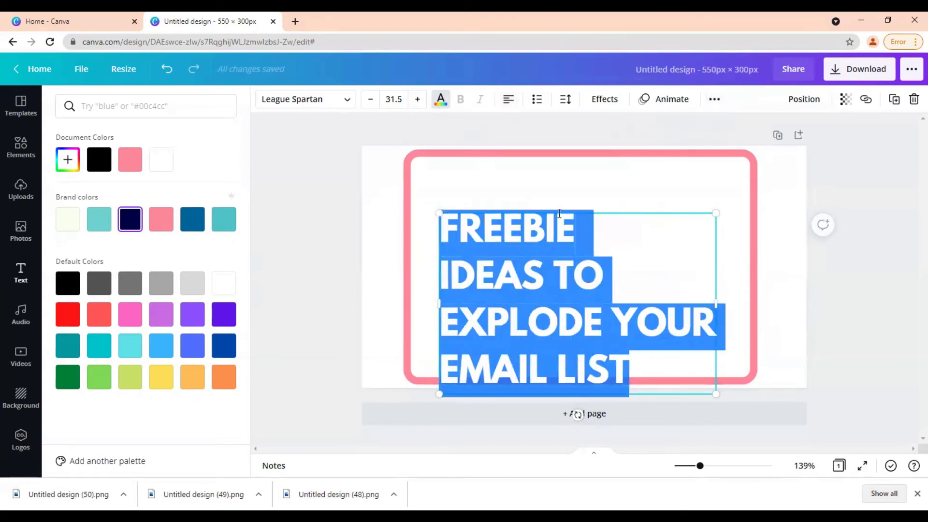
left_click(508, 100)
left_click(509, 100)
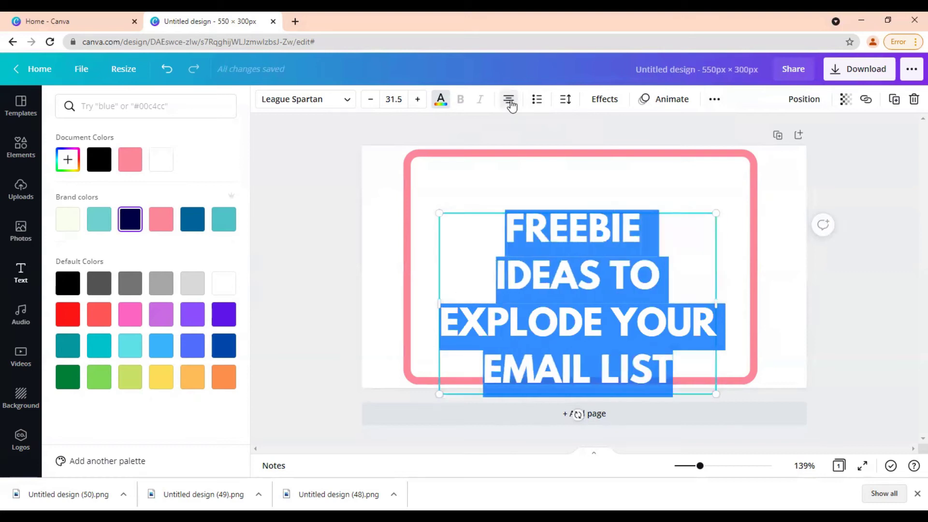
left_click(508, 99)
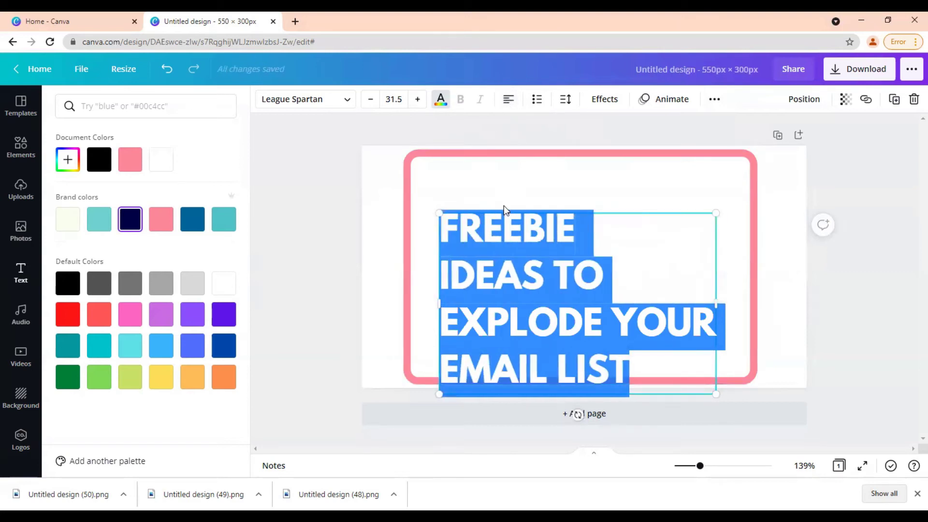
left_click_drag(504, 205, 506, 174)
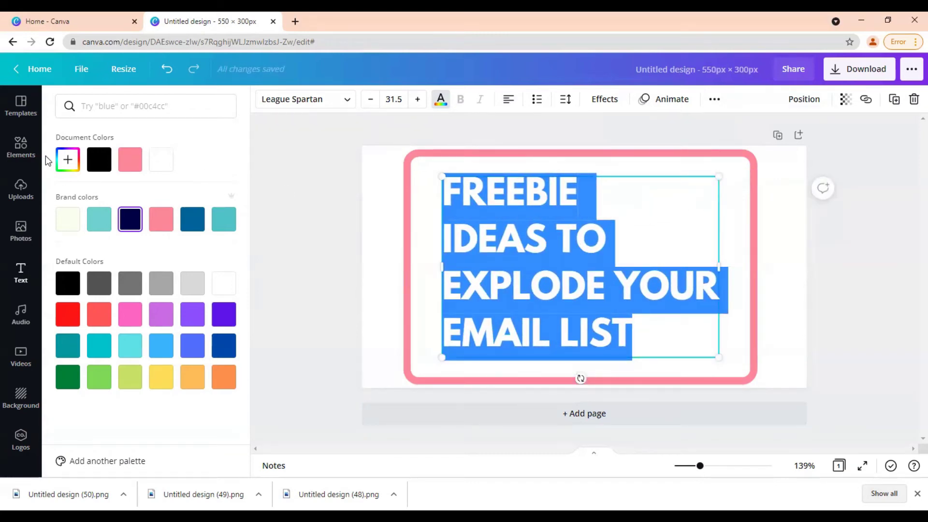
- Search the Elements library for 'freebie', replacing the old Lines & Shapes term
left_click(20, 146)
left_click(83, 105)
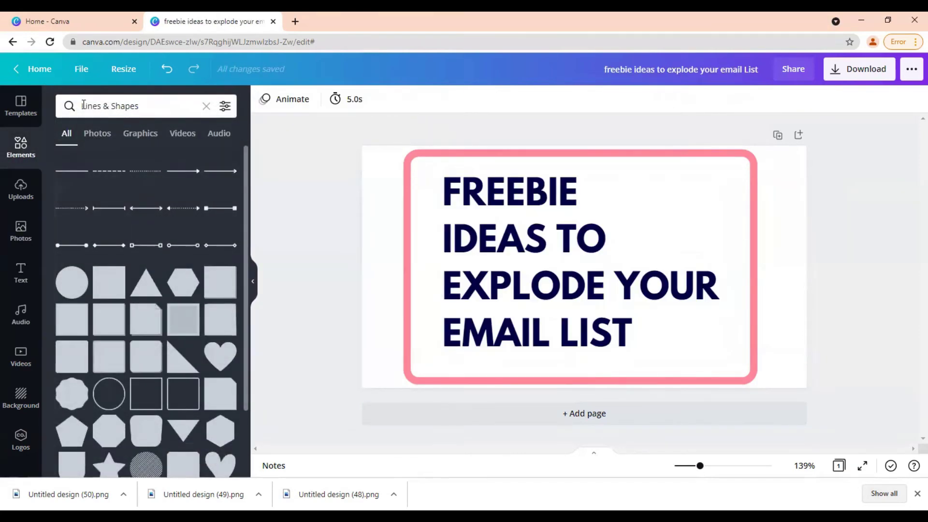
triple_click(174, 105)
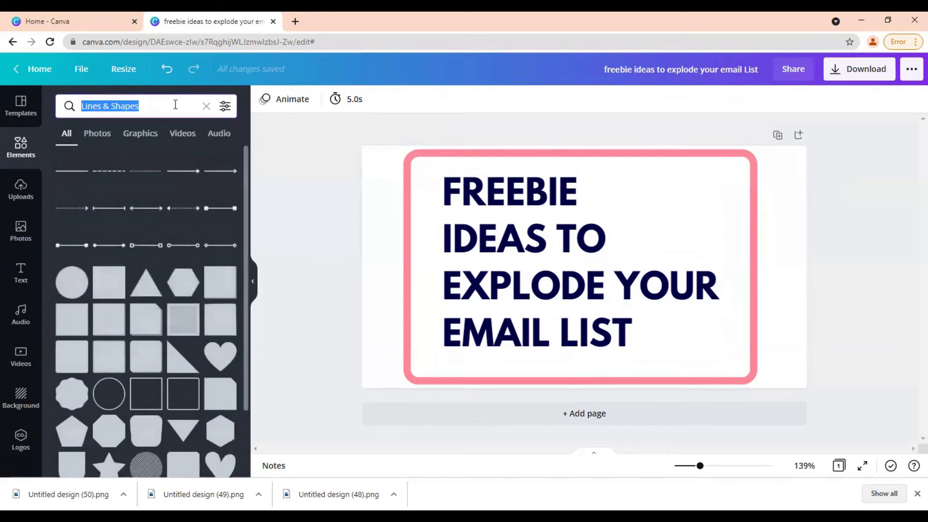
type("fe")
key("BackSpace")
type("re")
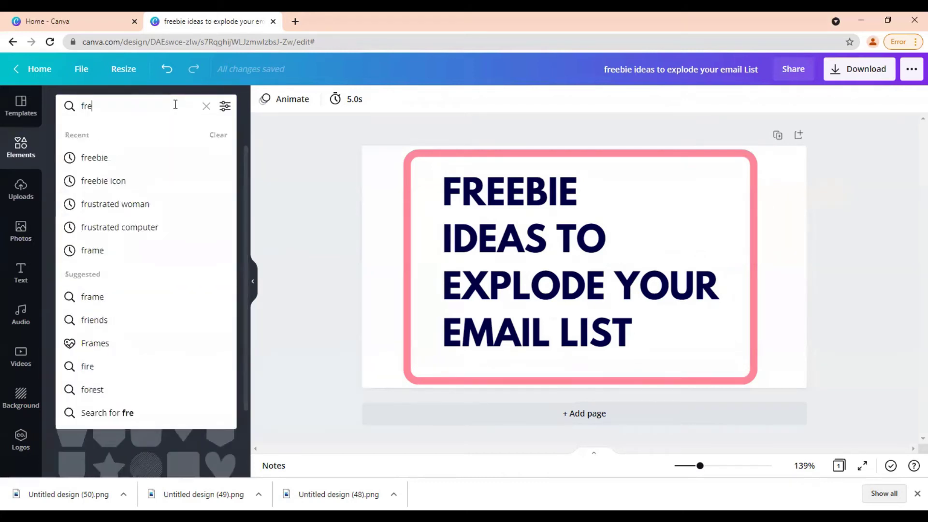
type("ebie")
key("Return")
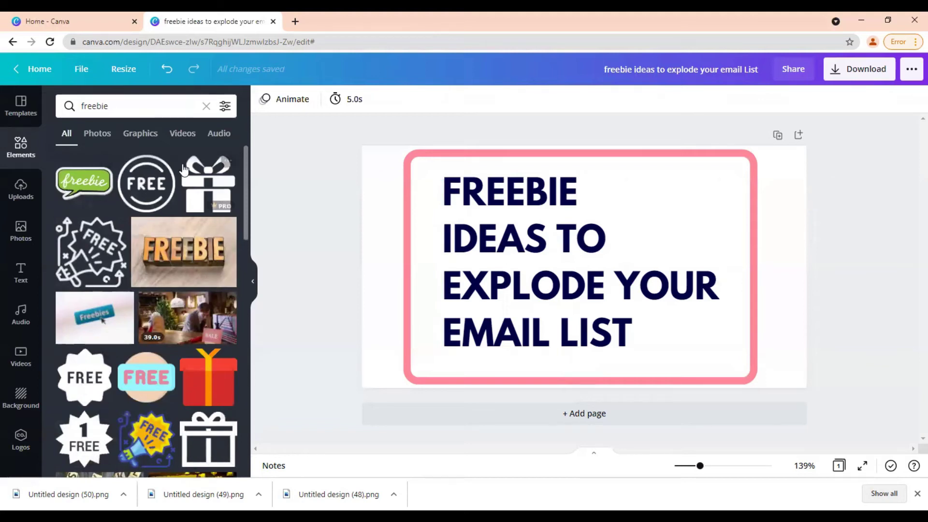
- Add the green freebie speech-bubble sticker, shrink it to about 160×93 and place it top right beside FREEBIE
left_click(78, 186)
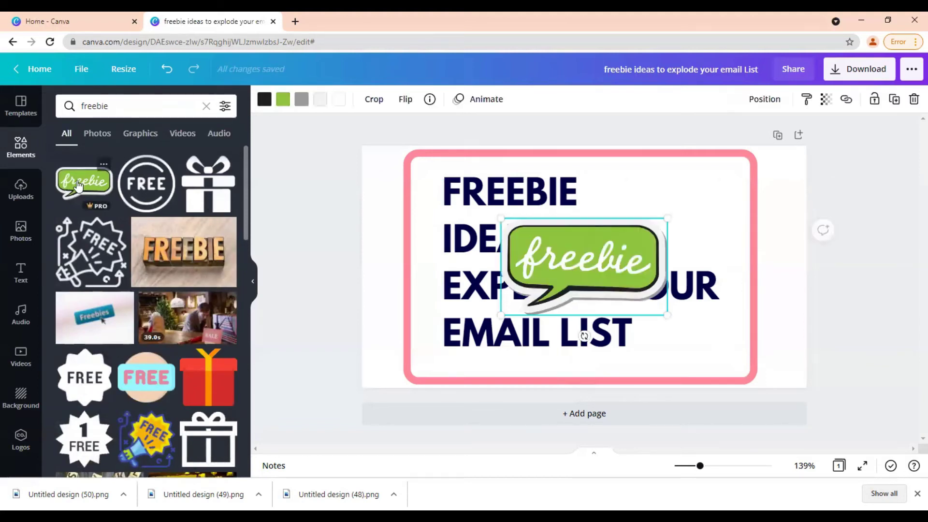
left_click_drag(643, 232, 625, 246)
left_click_drag(565, 256, 663, 205)
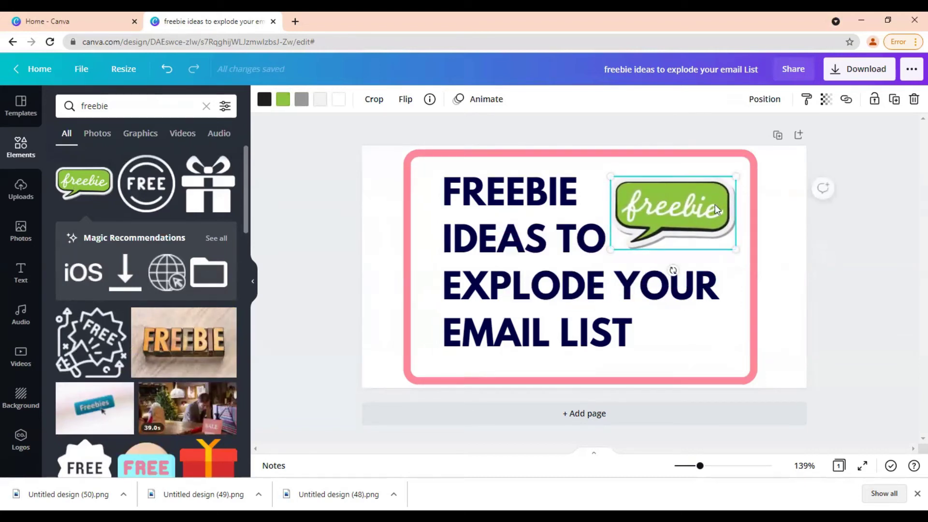
- Recolour the sticker's green part to dark blue
left_click(282, 101)
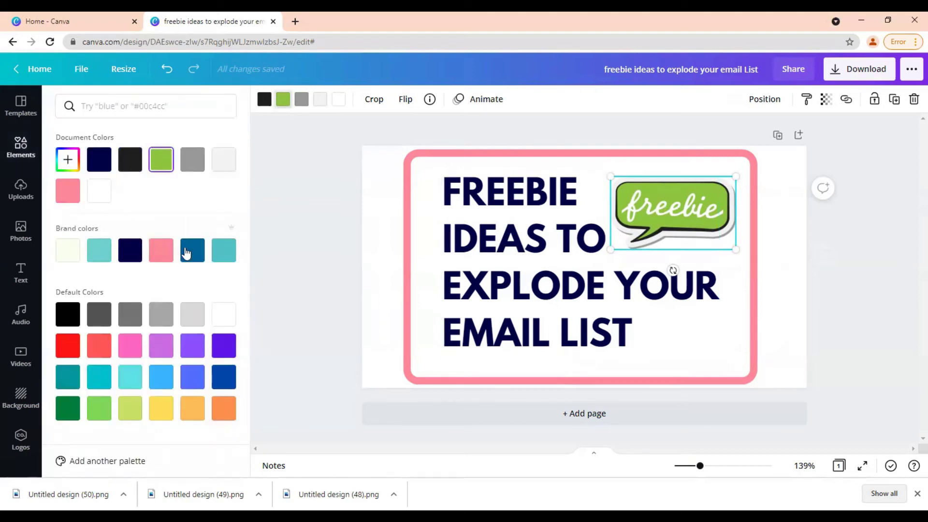
left_click(223, 250)
left_click(196, 258)
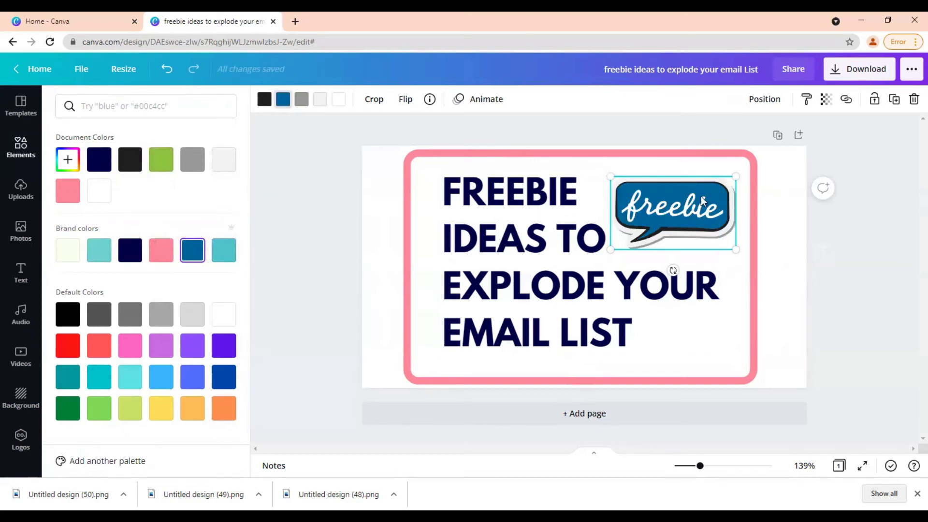
- Shrink the sticker slightly, nudge it up and right, and download the design as a 550×300 PNG
left_click_drag(737, 175, 733, 178)
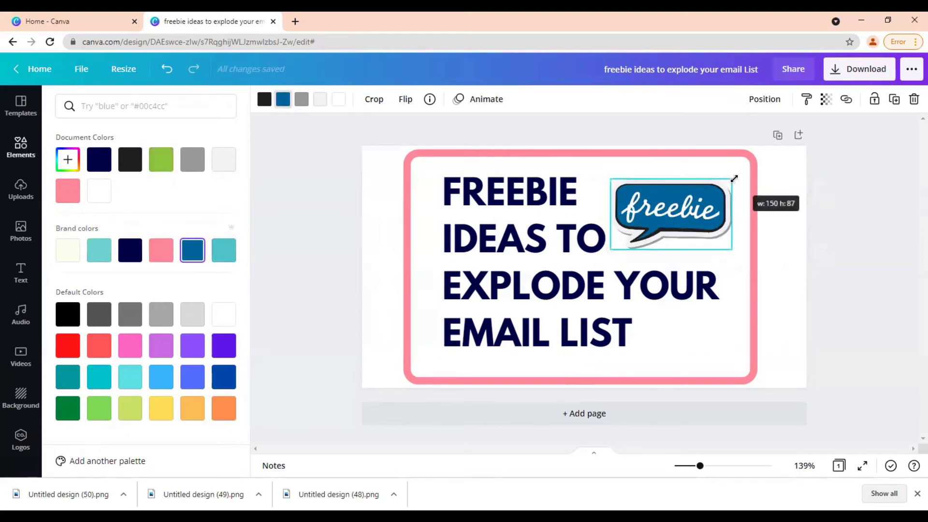
left_click_drag(680, 211, 682, 208)
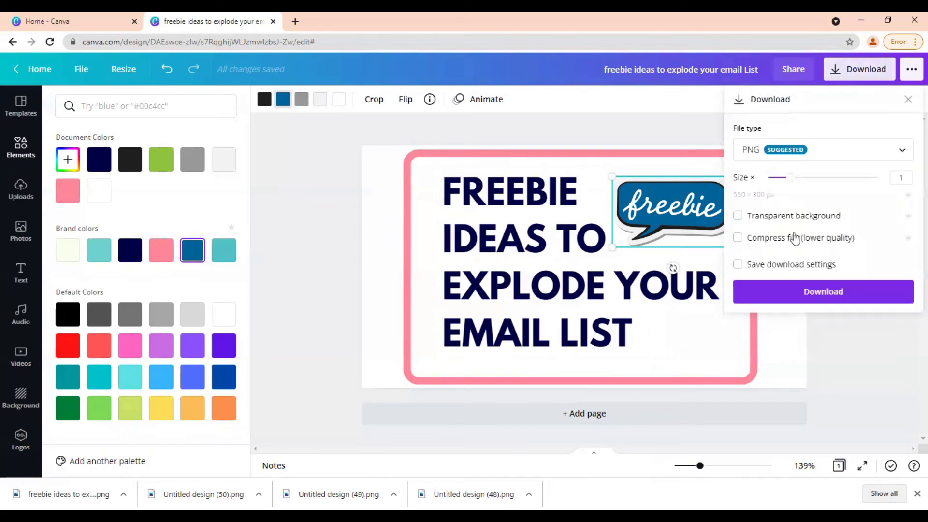
left_click(791, 294)
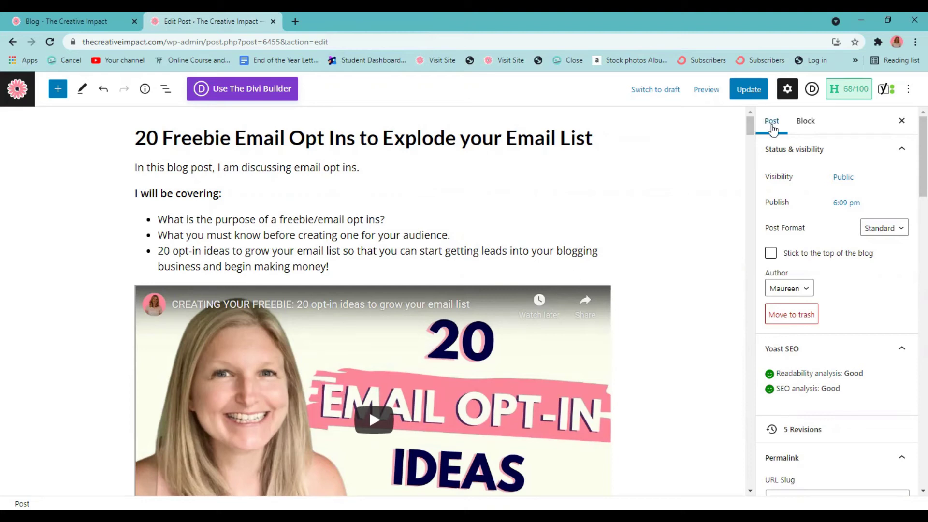
- Reopen the post settings sidebar and scroll the Post tab down to the empty Featured image panel
left_click(790, 96)
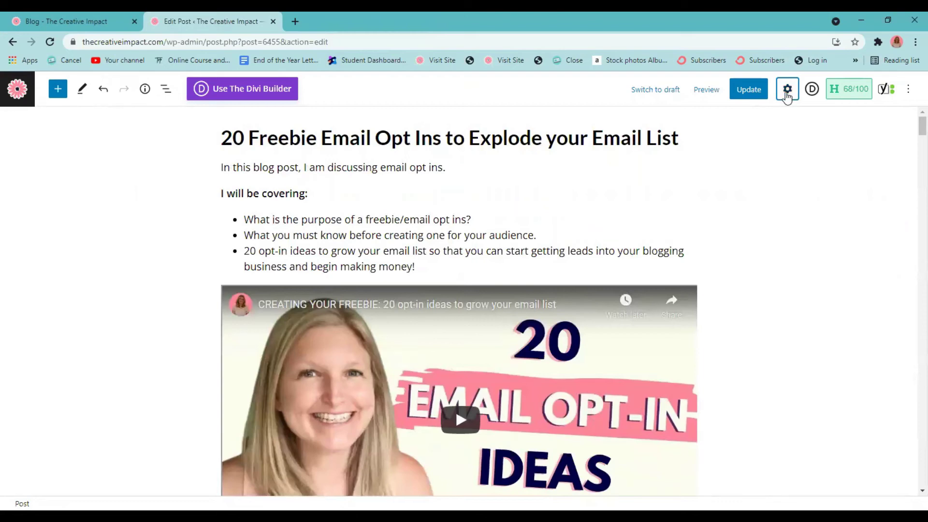
left_click(788, 96)
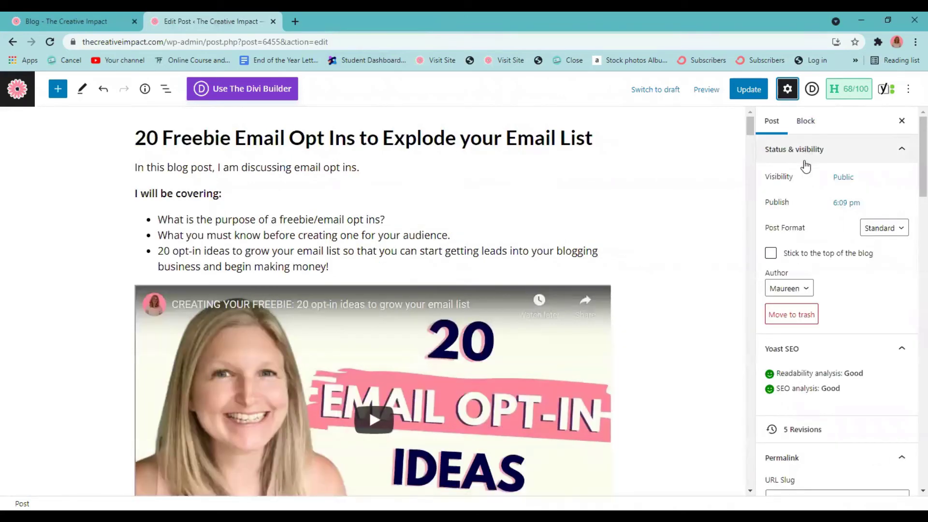
left_click(772, 122)
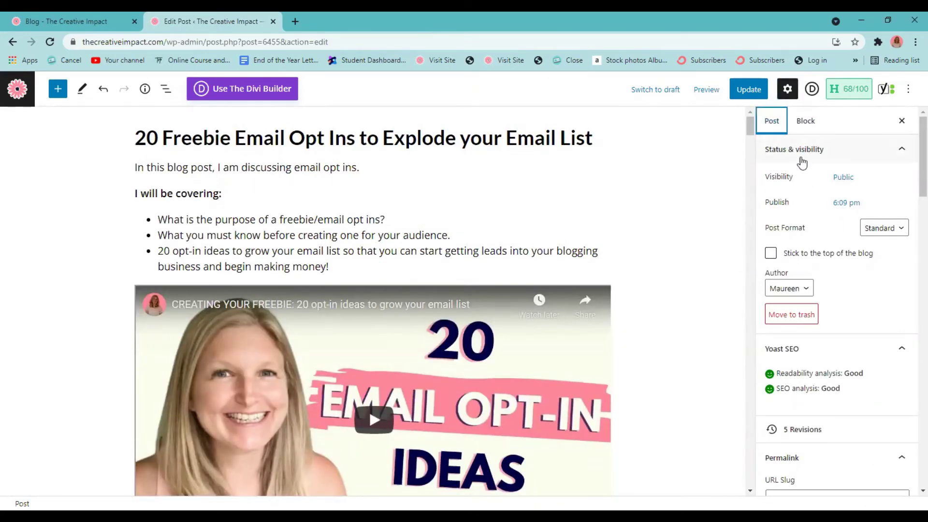
scroll(802, 163, "down", 5)
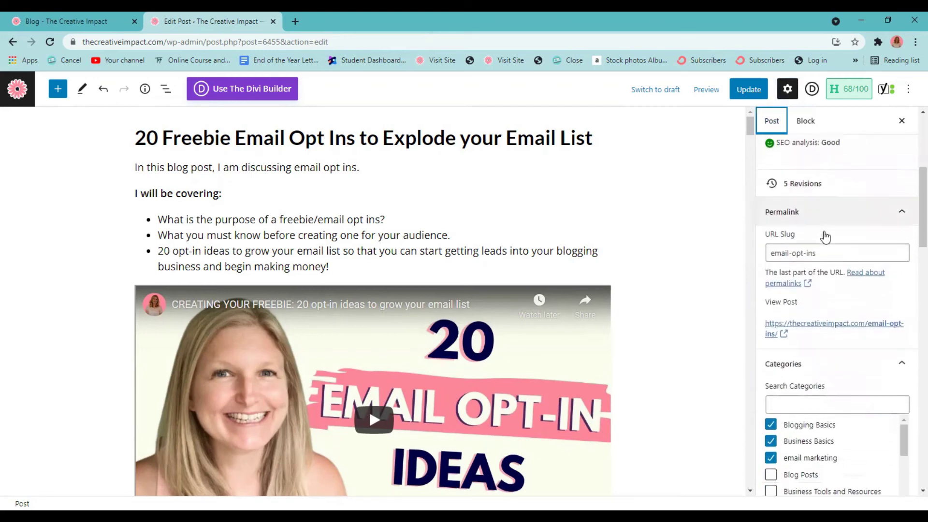
scroll(826, 237, "down", 1)
scroll(839, 249, "down", 4)
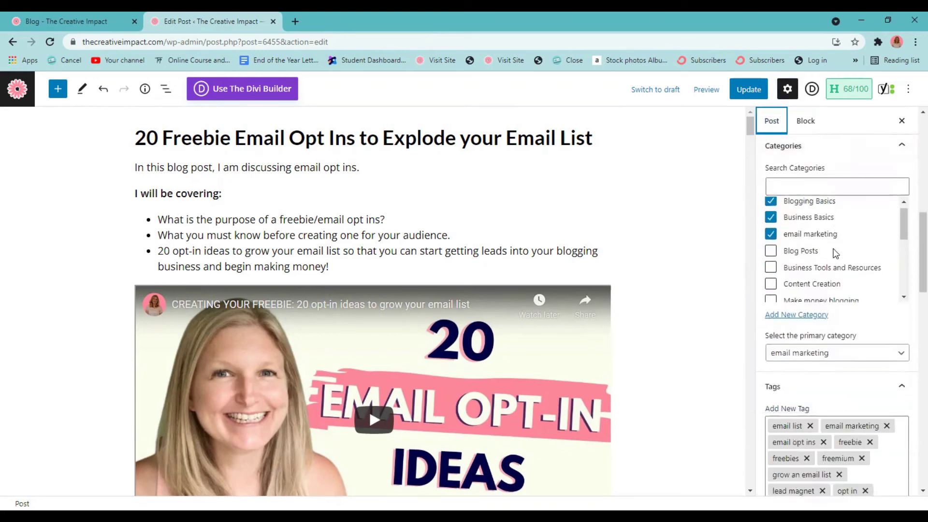
scroll(835, 252, "down", 4)
scroll(841, 327, "down", 6)
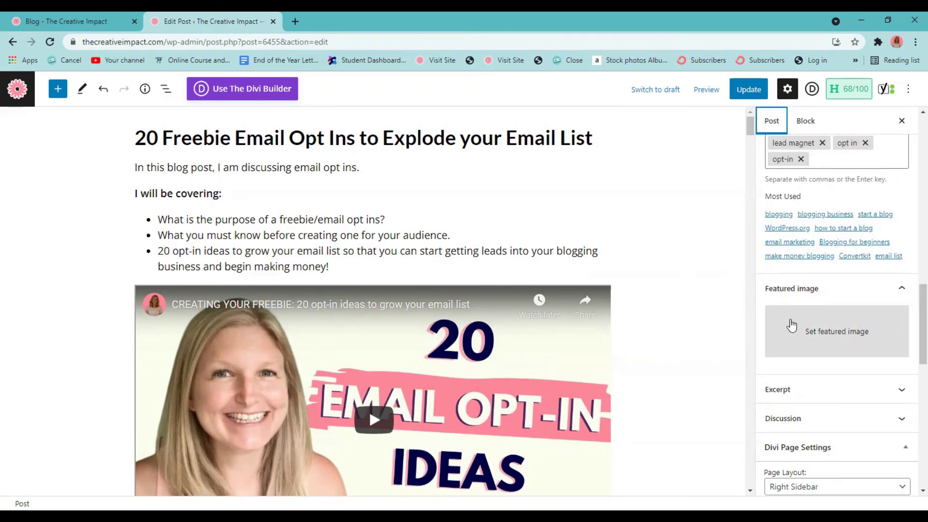
left_click(872, 344)
left_click(836, 343)
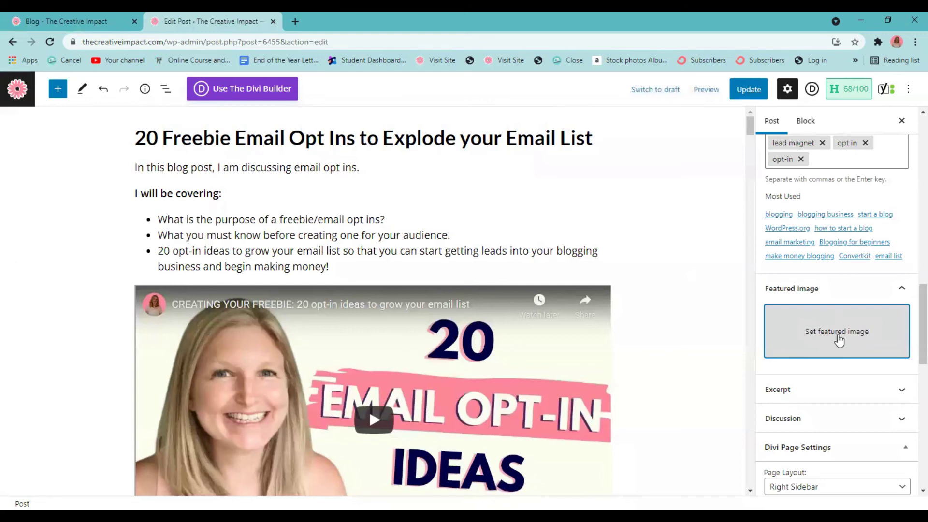
- Choose the laptop photo ('freebie ideas') from the Media Library as the post's featured image
left_click(841, 335)
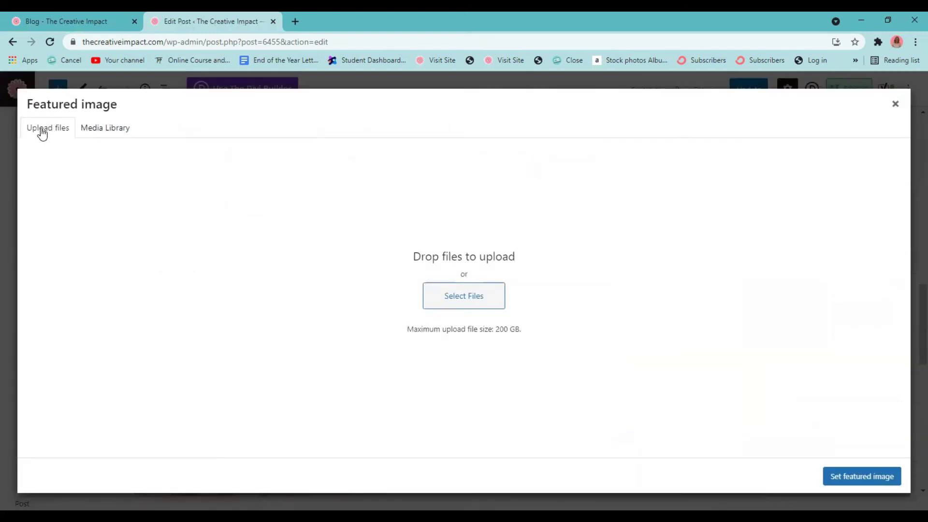
left_click(107, 127)
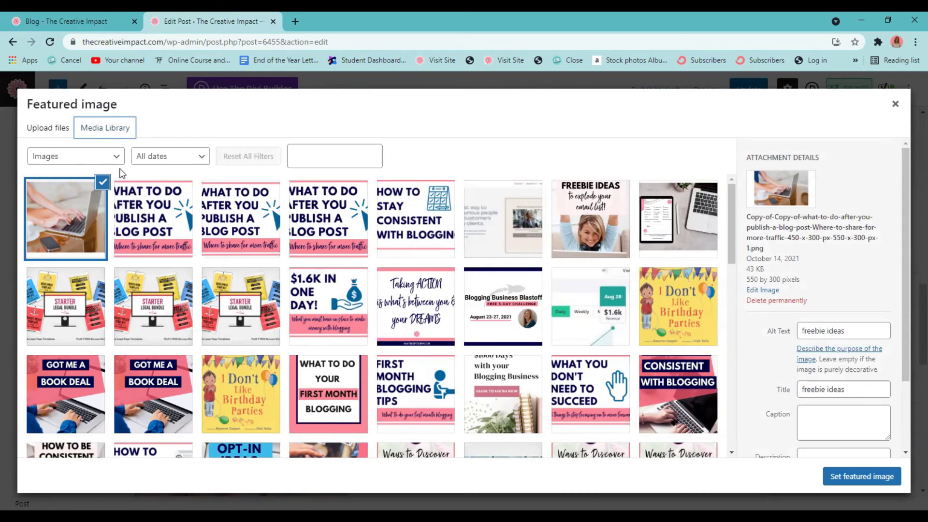
left_click(879, 477)
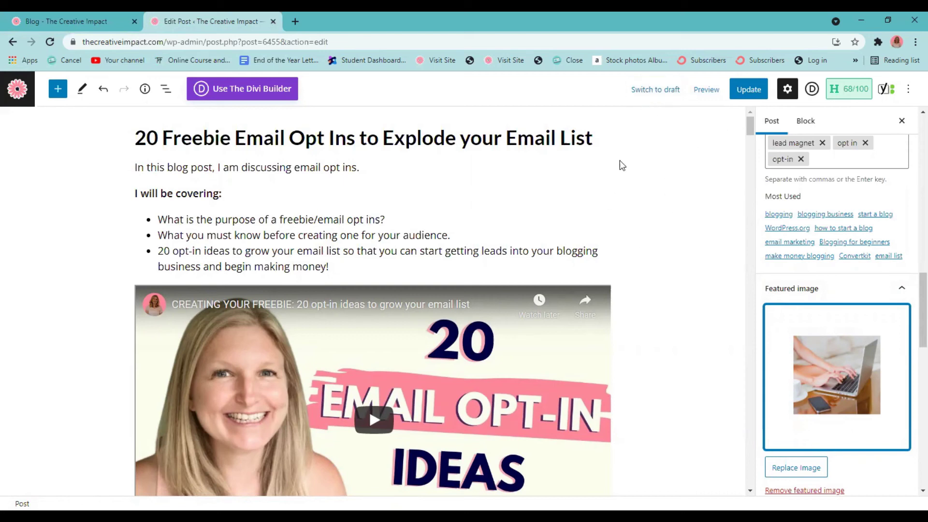
- Update the post and reload the blog page to see the laptop thumbnail on its card
left_click(744, 95)
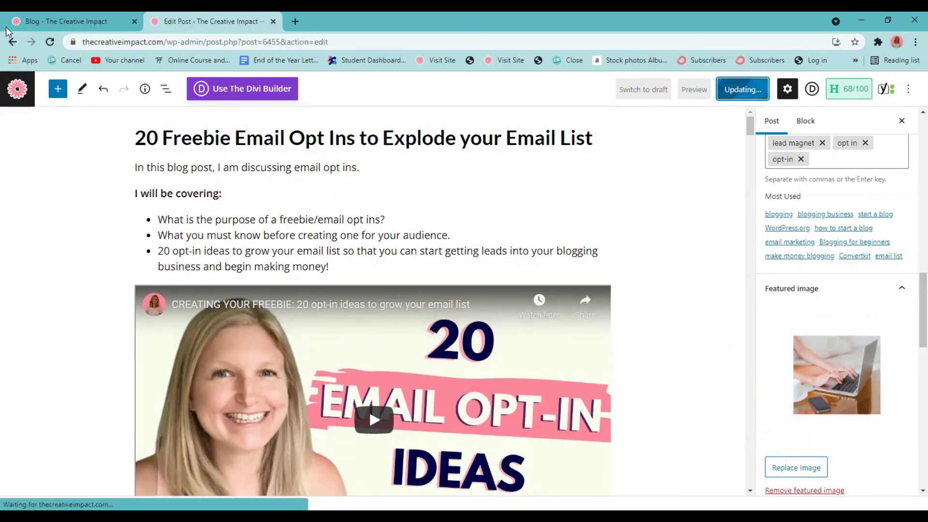
left_click(41, 22)
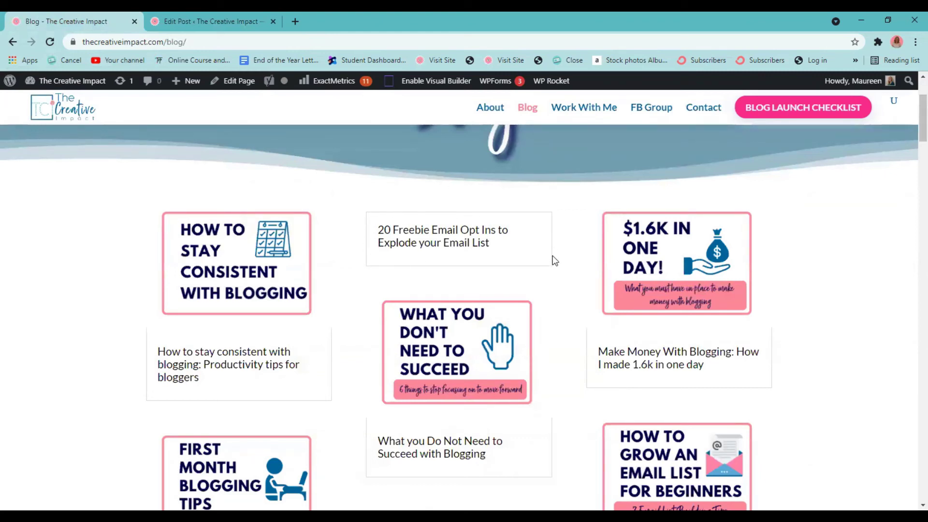
left_click(50, 42)
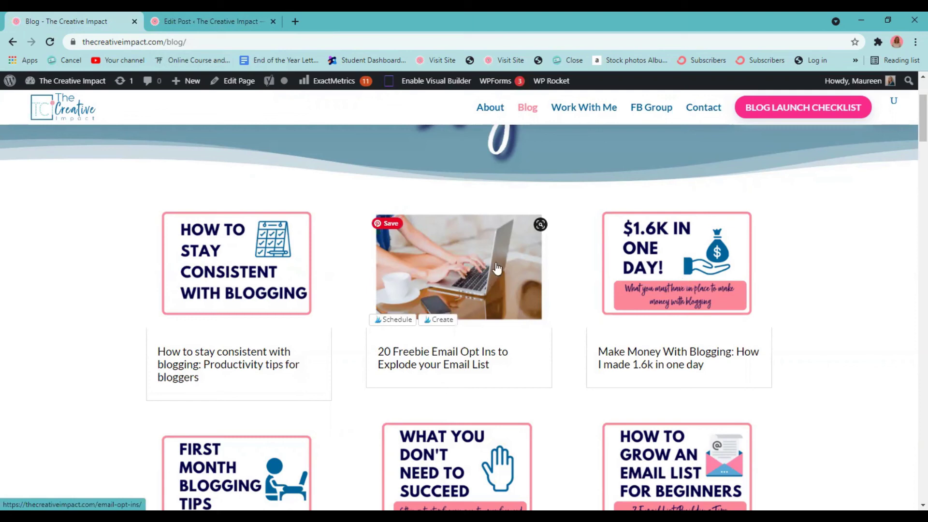
- Back in the post editor, replace the featured image by uploading the freebie ideas PNG from Downloads
left_click(184, 21)
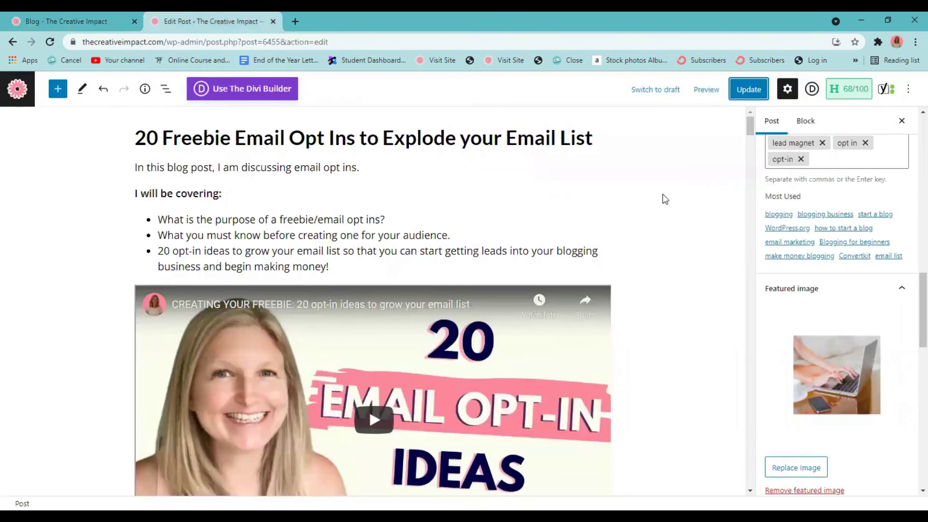
left_click(804, 490)
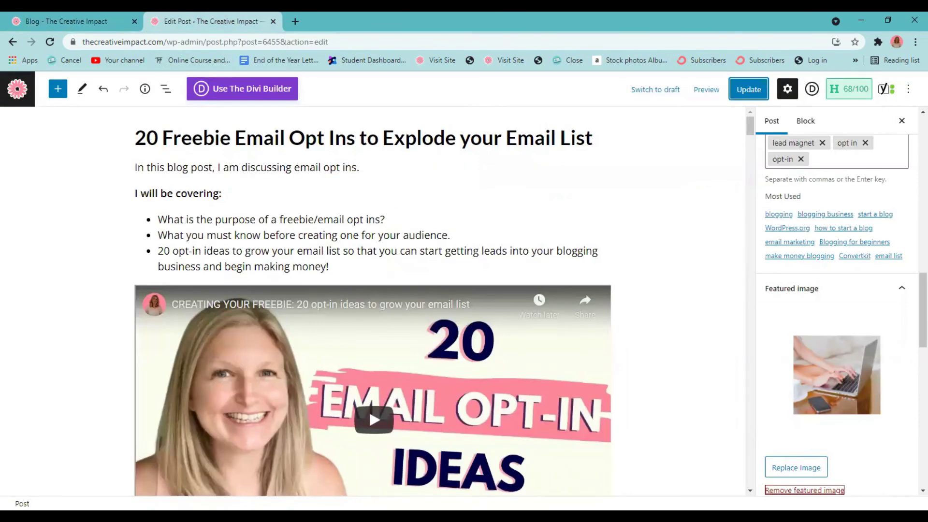
left_click(804, 468)
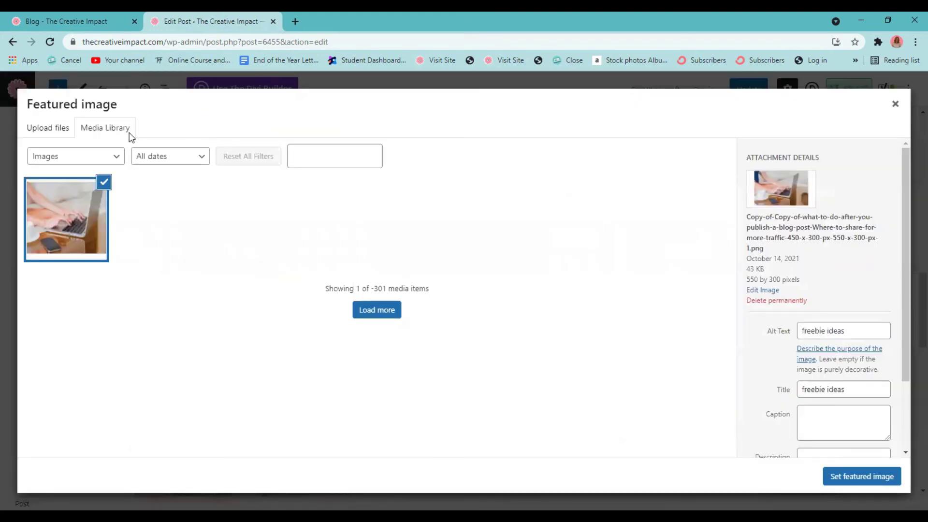
left_click(54, 129)
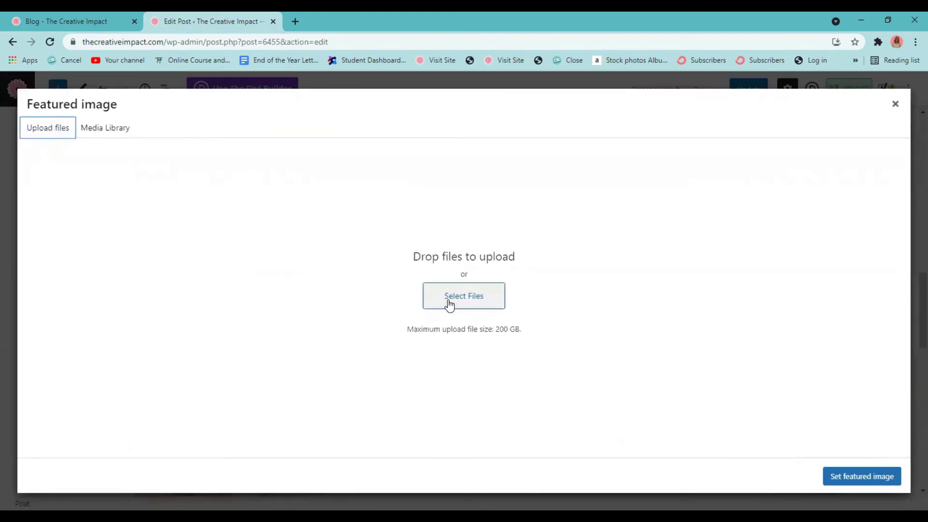
left_click(450, 304)
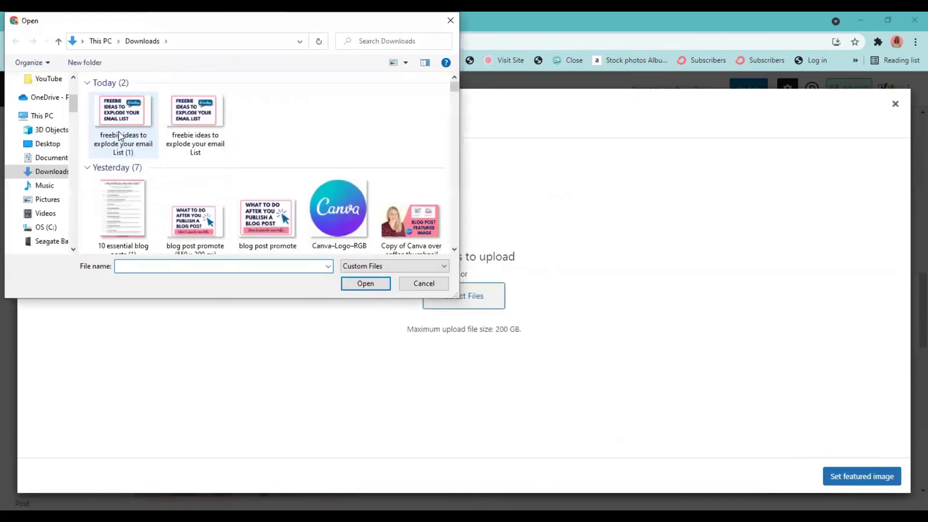
left_click(114, 123)
left_click(366, 284)
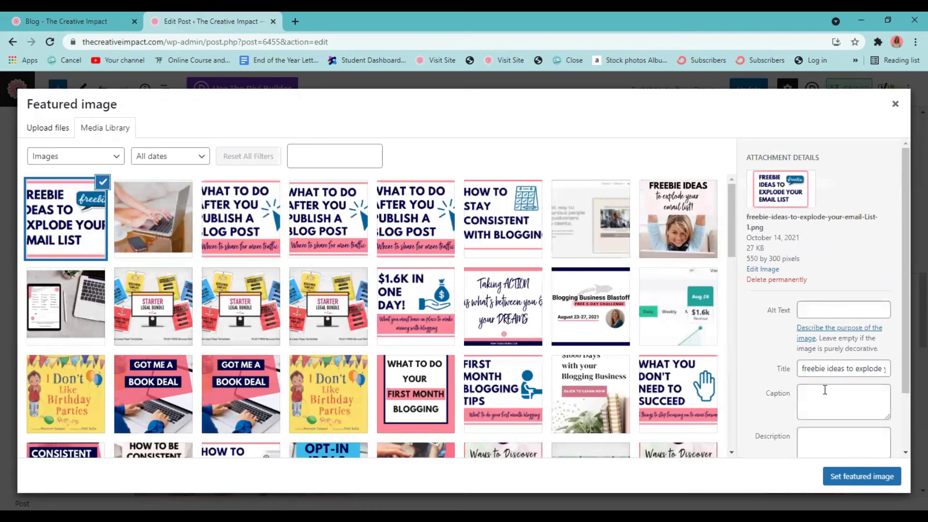
- Copy the image's title into its Alt Text and set the freebie graphic as featured image
left_click_drag(803, 369, 889, 370)
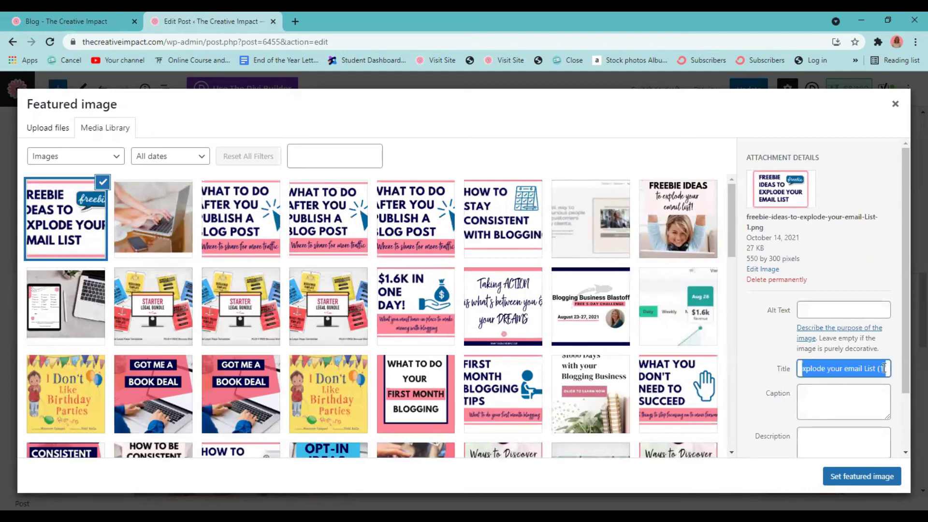
right_click(851, 370)
left_click(715, 202)
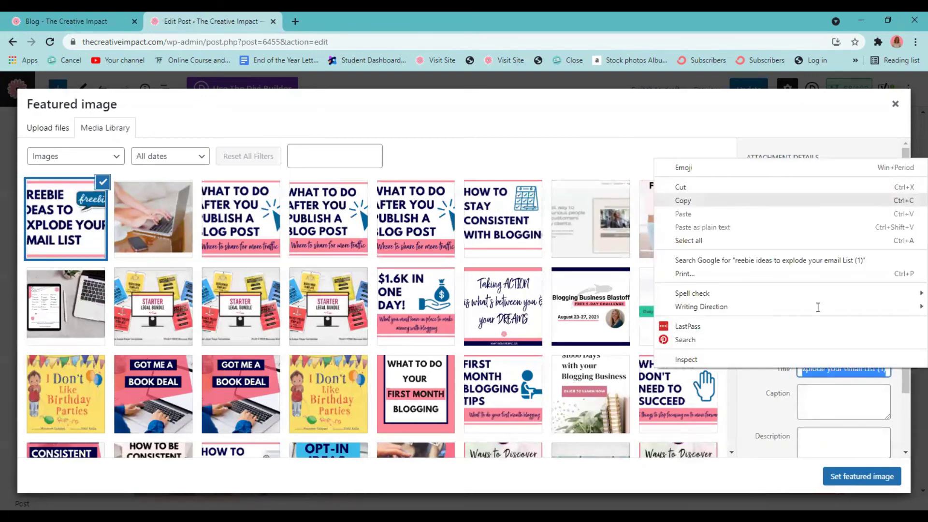
left_click(817, 309)
right_click(817, 310)
left_click(827, 189)
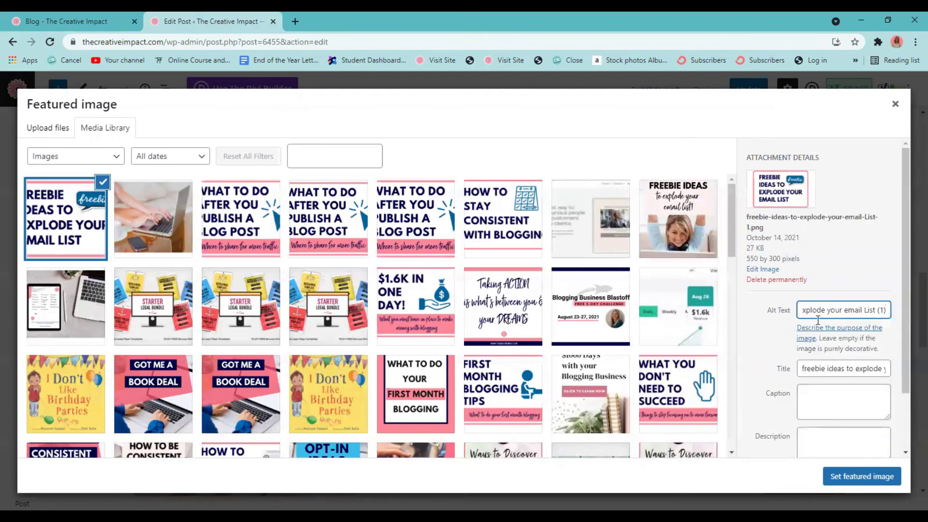
left_click(861, 477)
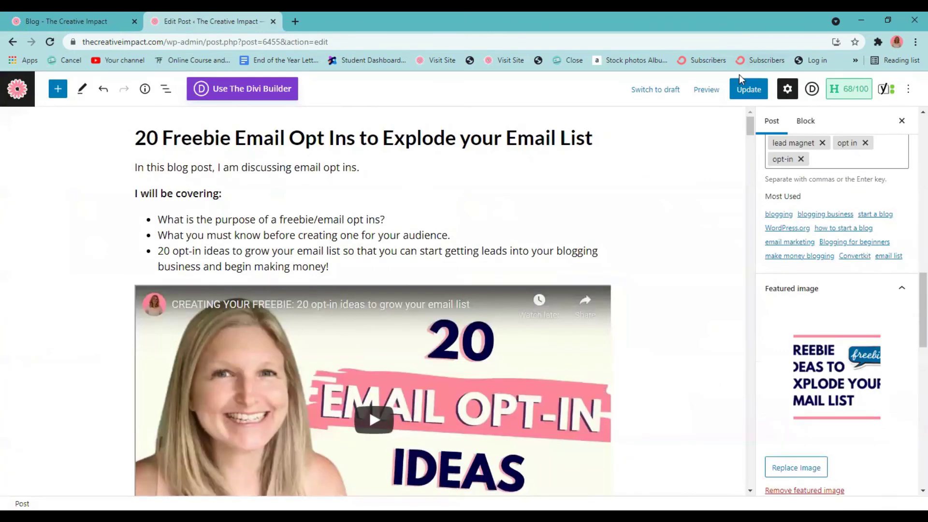
- Update the post with the freebie graphic and reload the live blog page
left_click(747, 90)
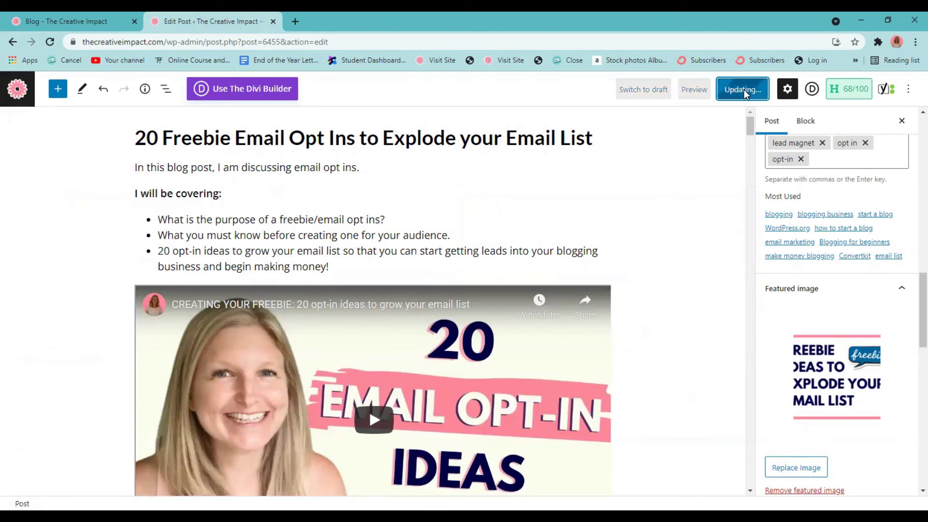
left_click(71, 21)
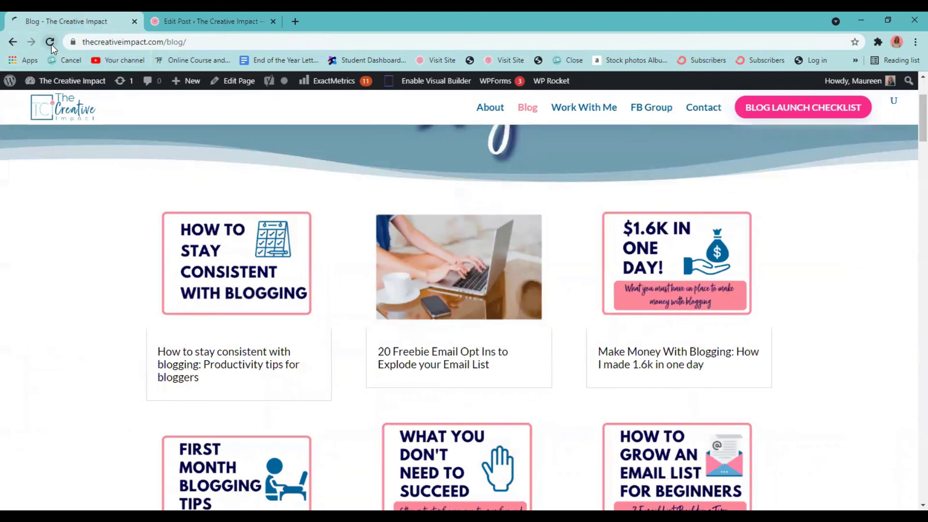
left_click(51, 43)
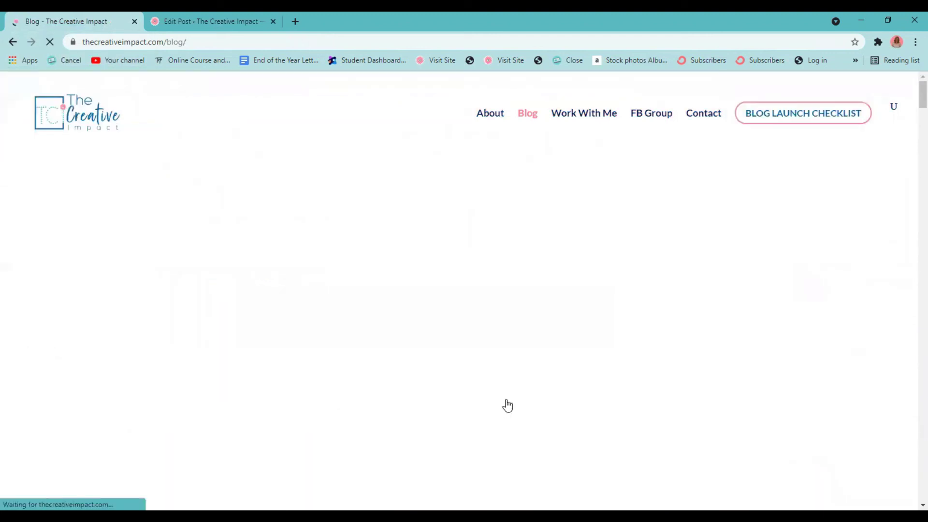